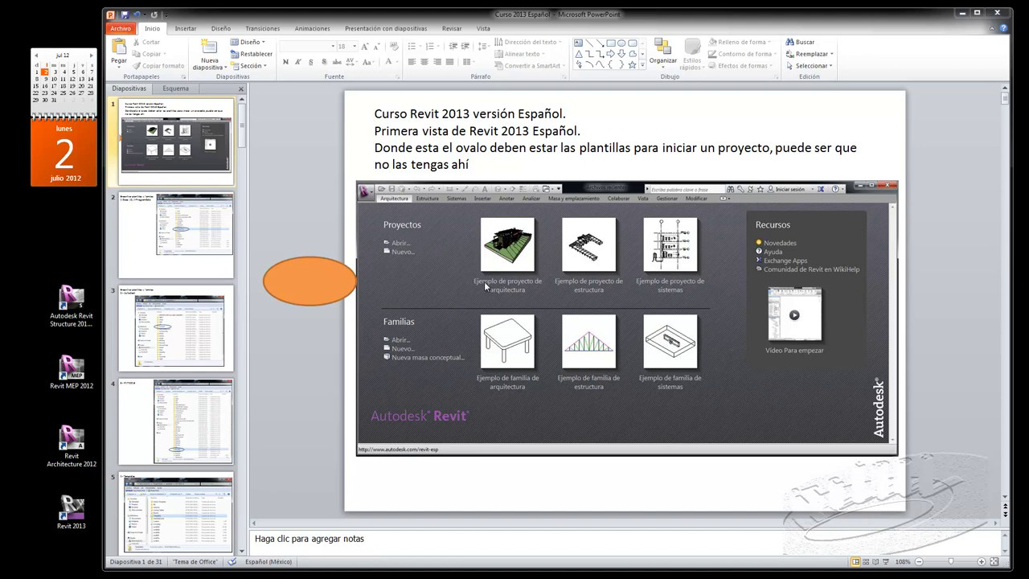
- Drag the orange oval beside the Proyectos list on the Revit slide, then back to the edge
drag(338, 273, 443, 272)
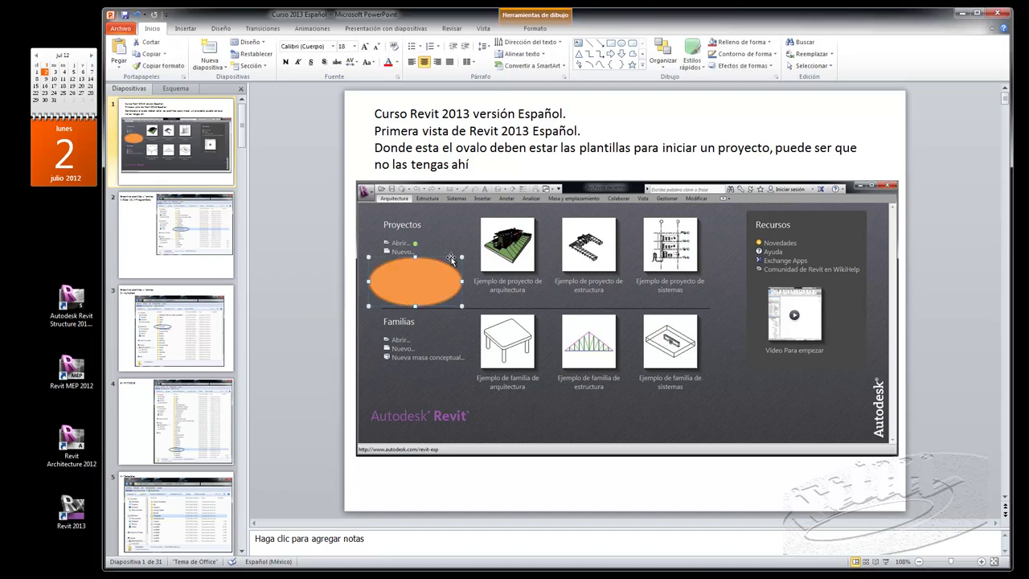
drag(451, 257, 345, 259)
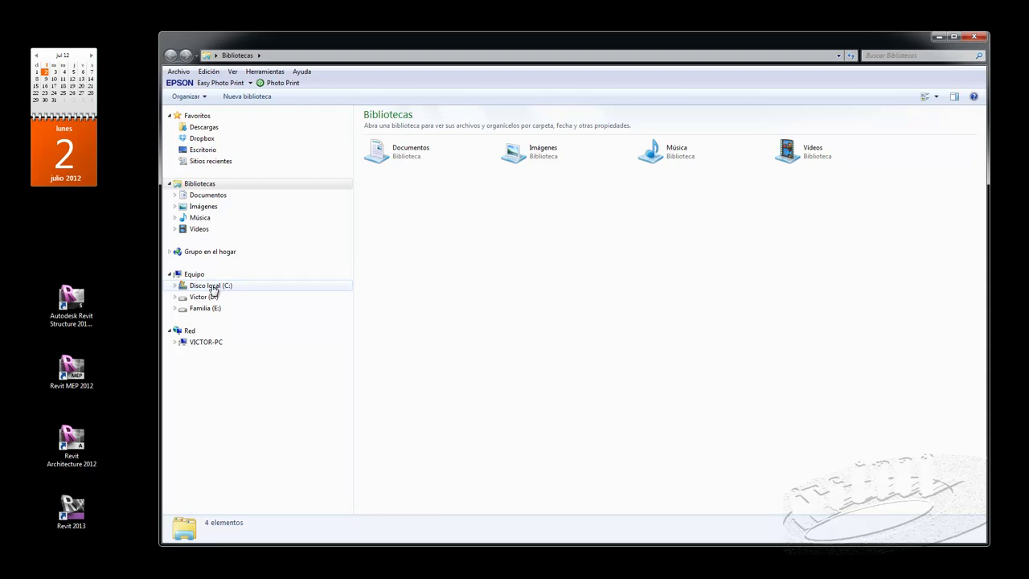
- On Disco local (C:), turn on 'Mostrar archivos, carpetas y unidades ocultos' in Opciones de carpeta
click(215, 287)
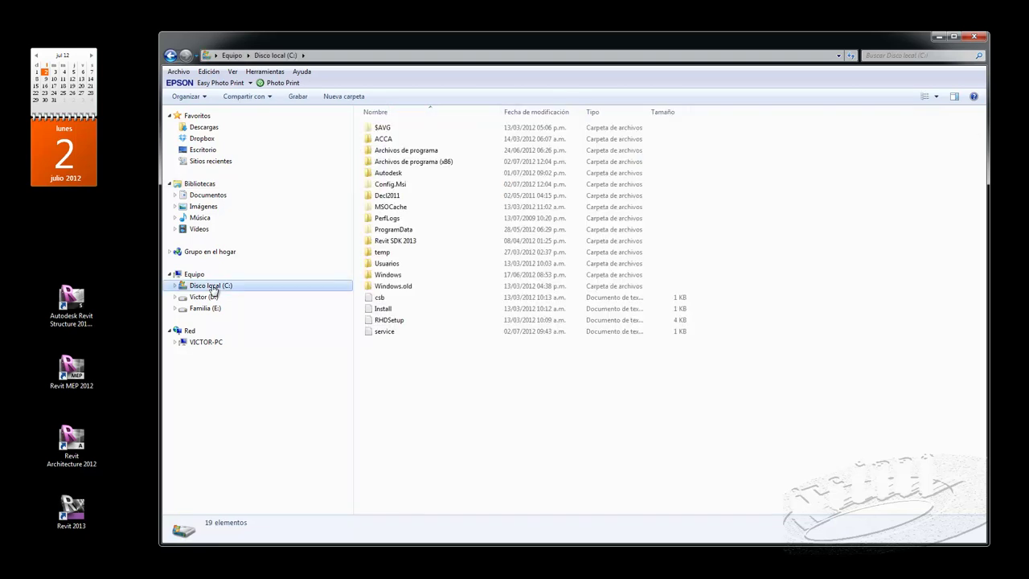
click(396, 234)
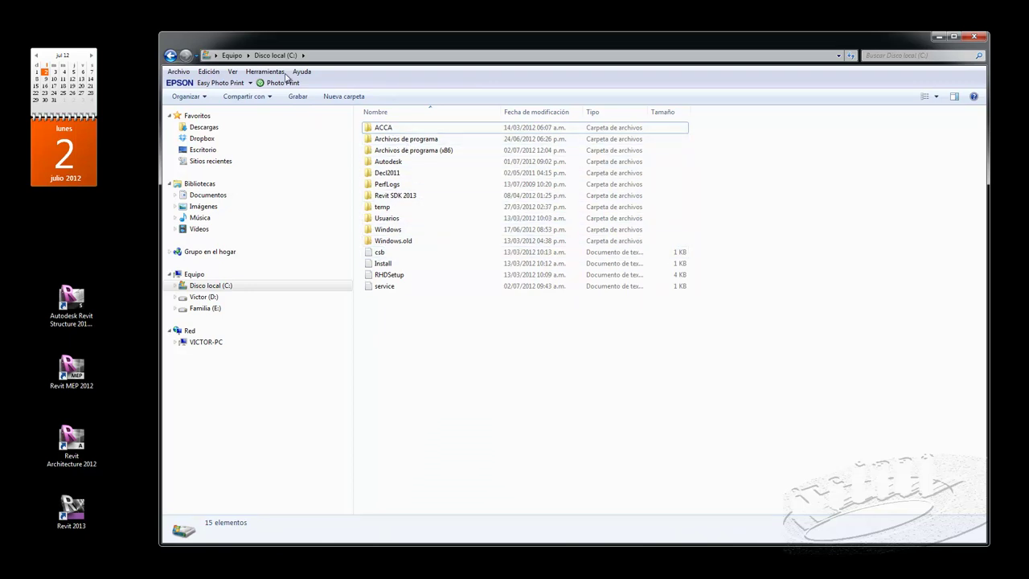
click(263, 74)
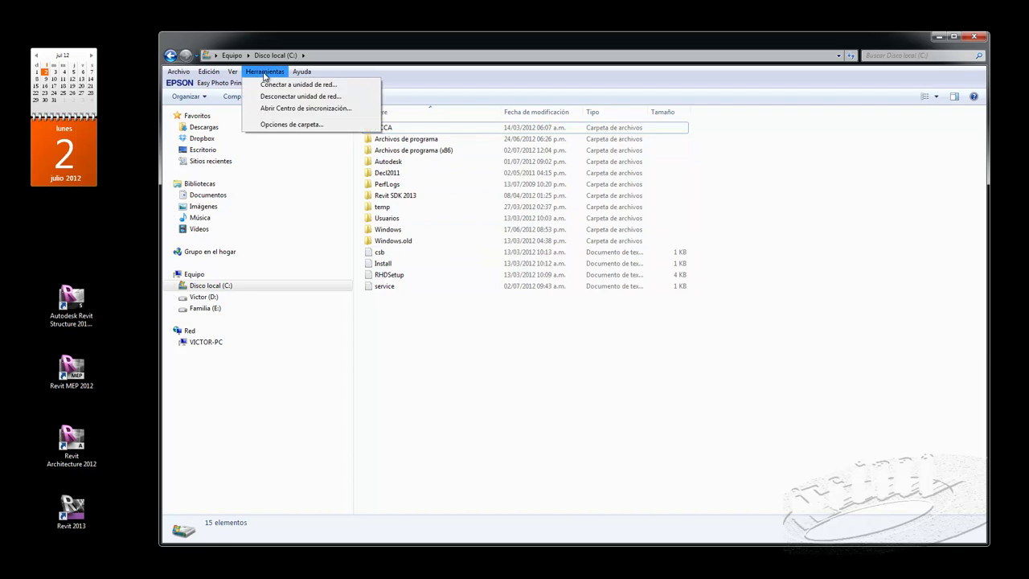
click(273, 127)
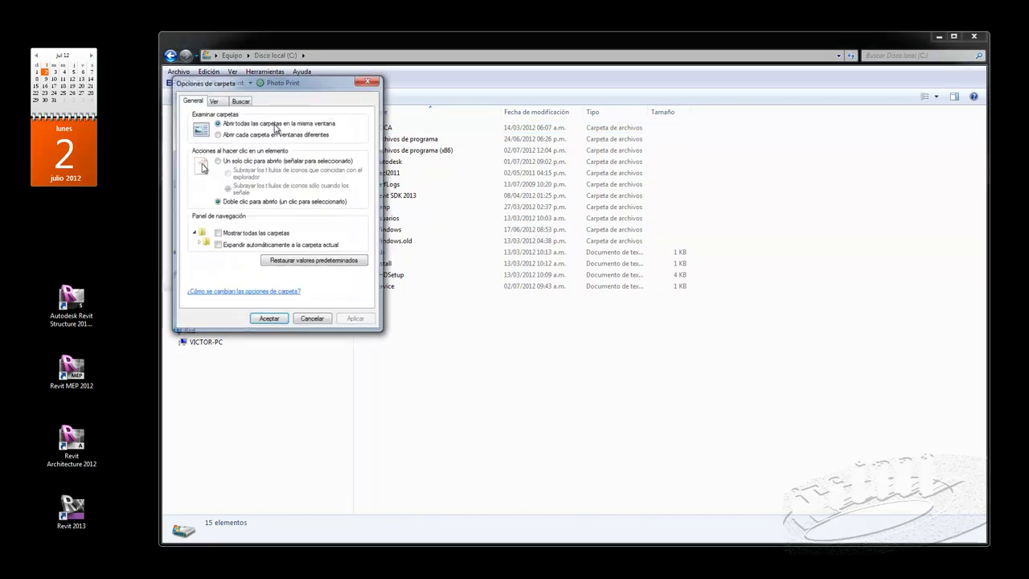
click(214, 100)
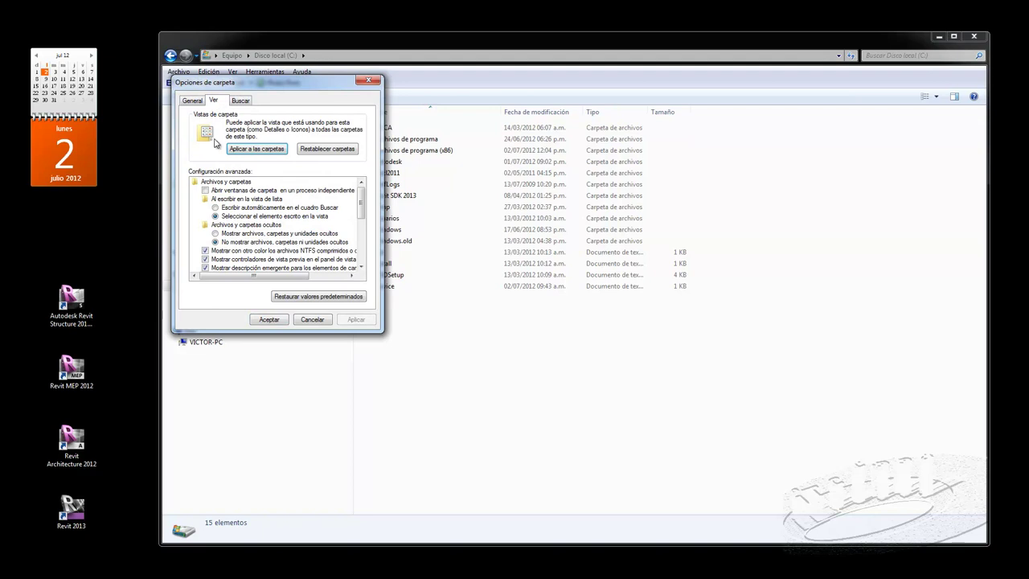
click(215, 234)
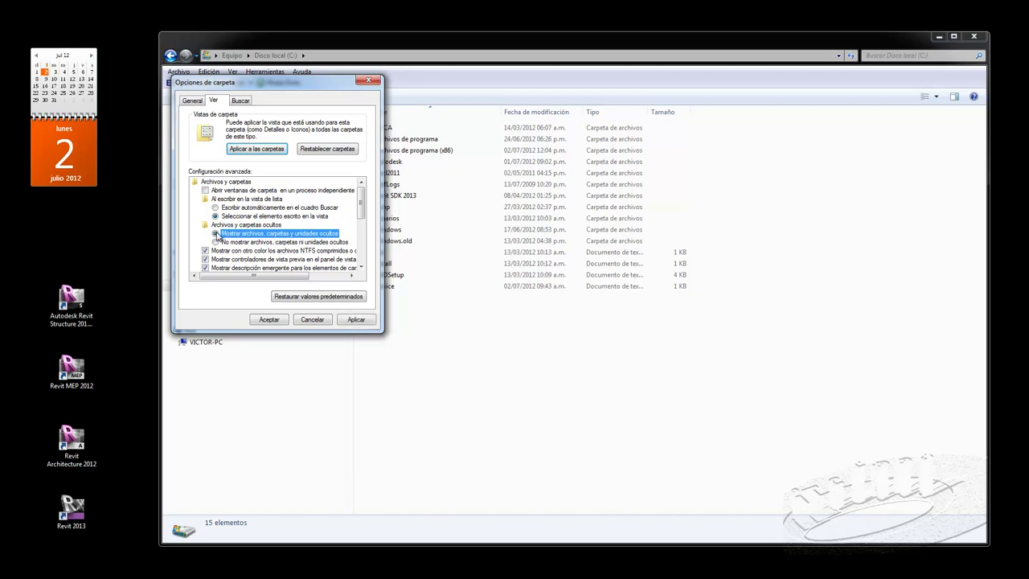
click(357, 321)
drag(328, 82, 844, 107)
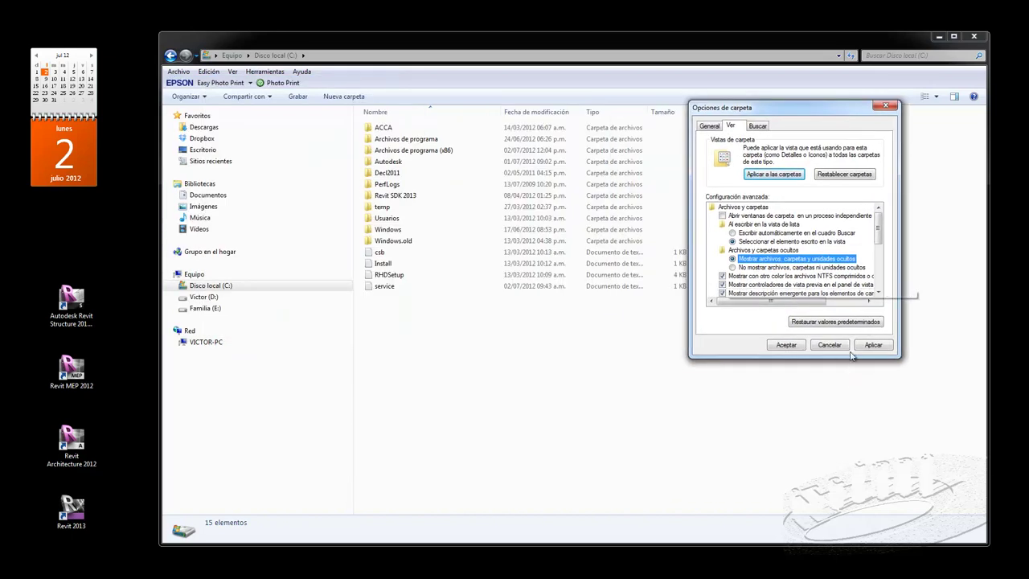
click(872, 345)
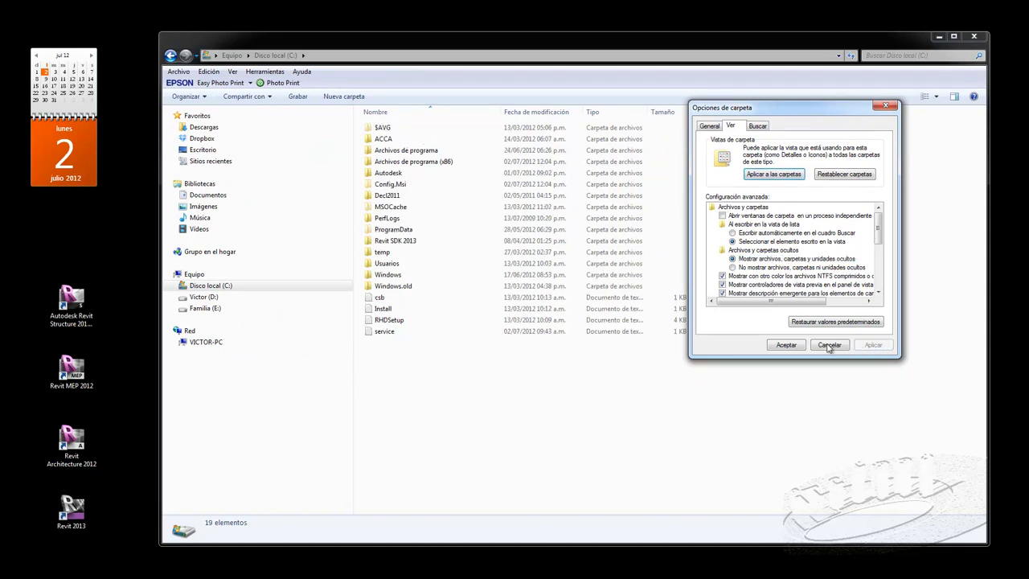
click(786, 345)
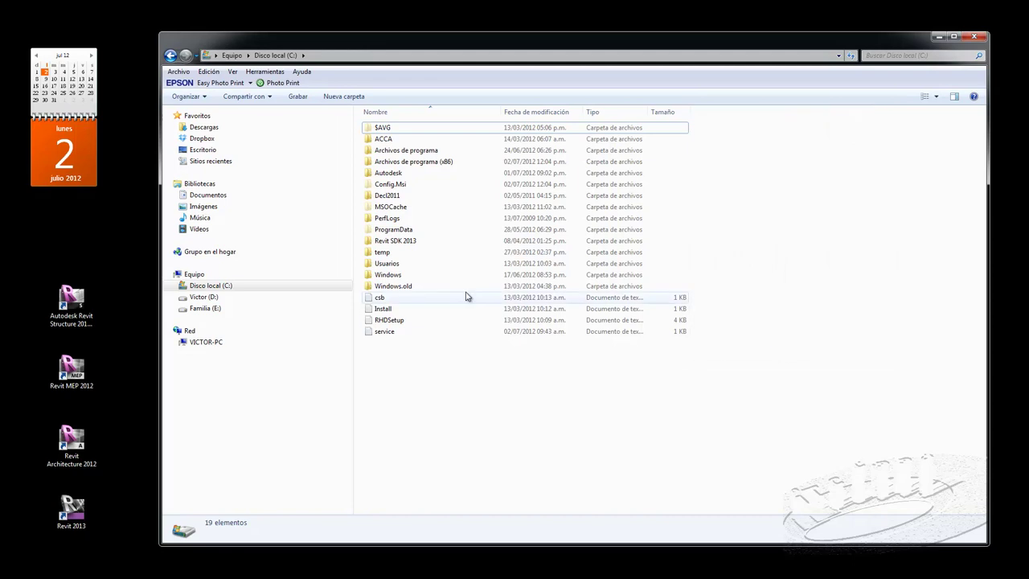
mouse_move(393, 229)
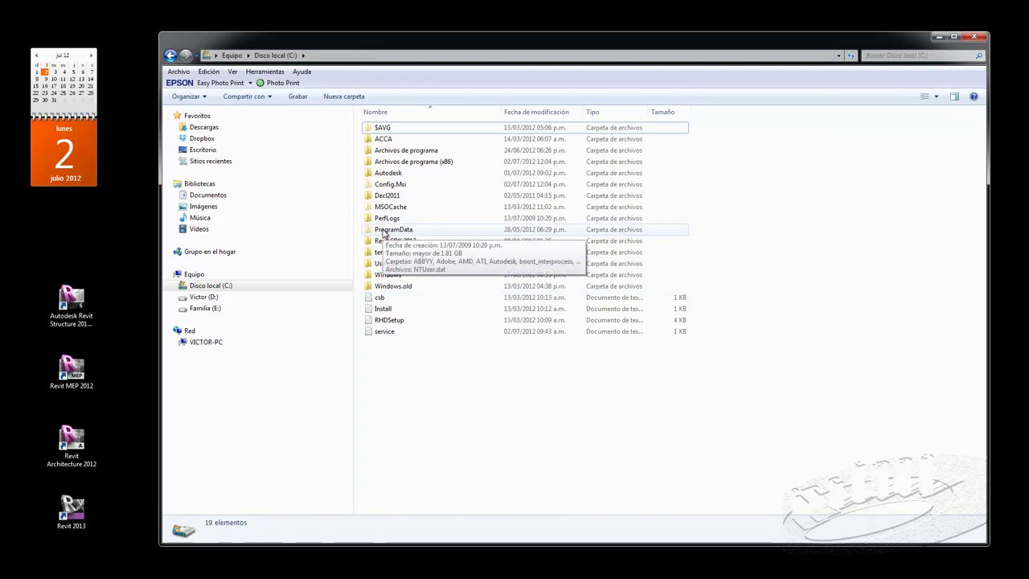
- Browse ProgramData > Autodesk > RVT 2013 > Templates > US Metric, which is empty
double_click(384, 233)
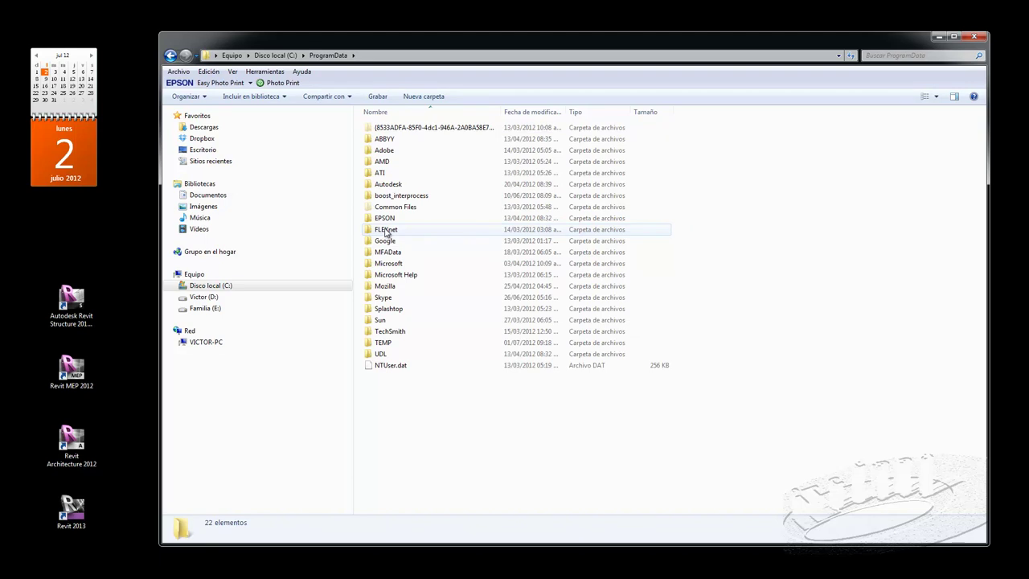
double_click(391, 186)
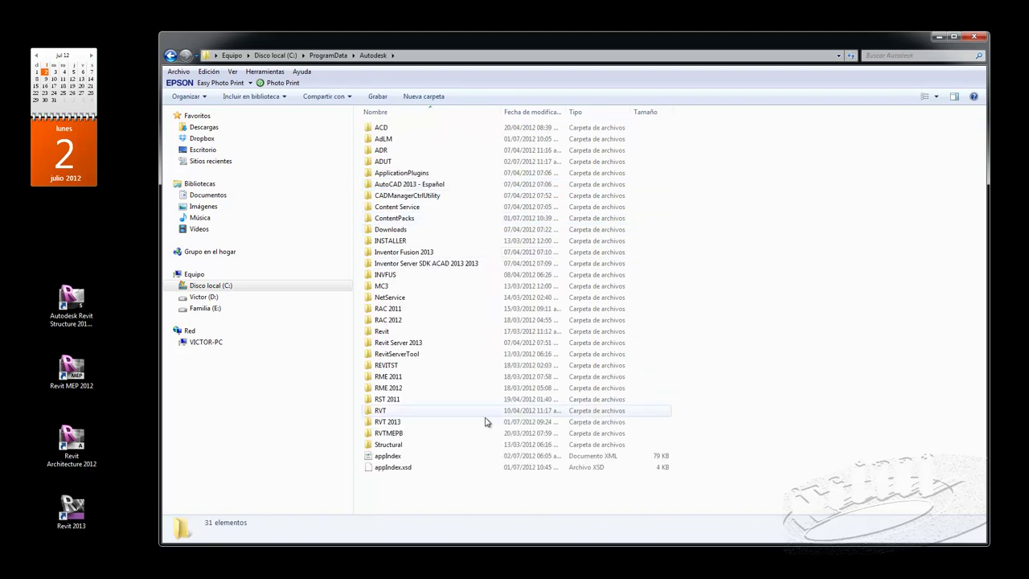
double_click(370, 422)
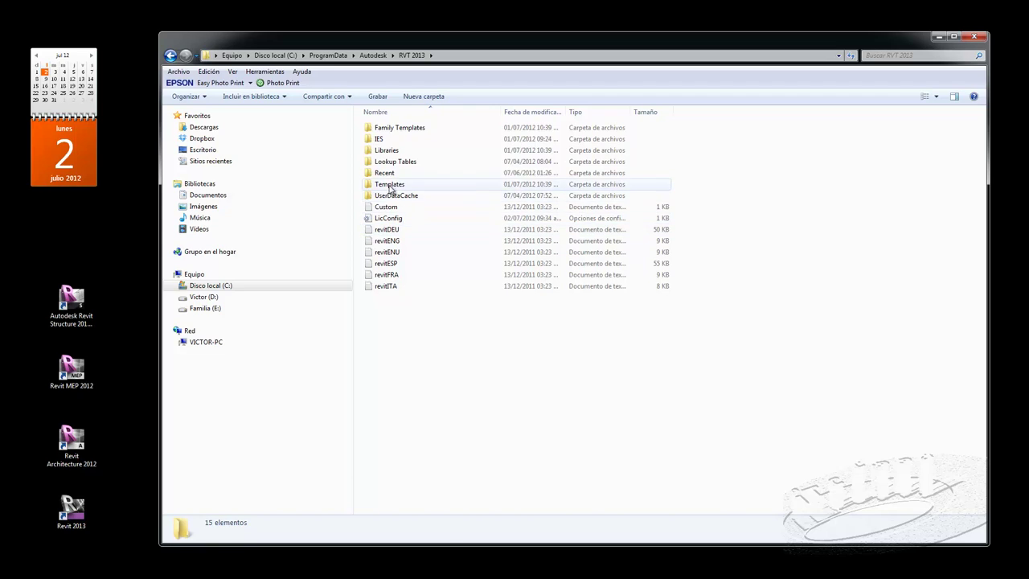
double_click(367, 186)
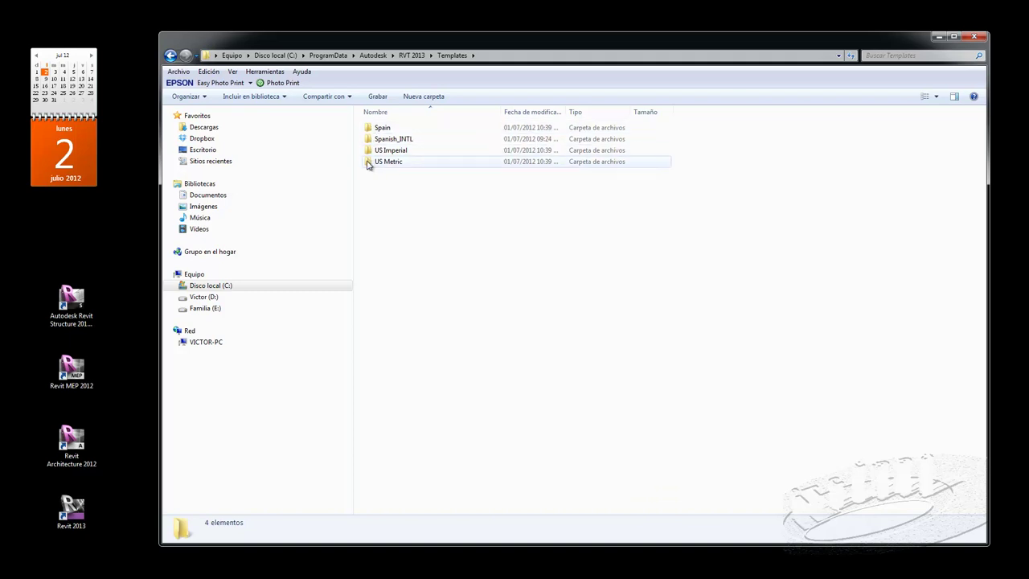
double_click(367, 163)
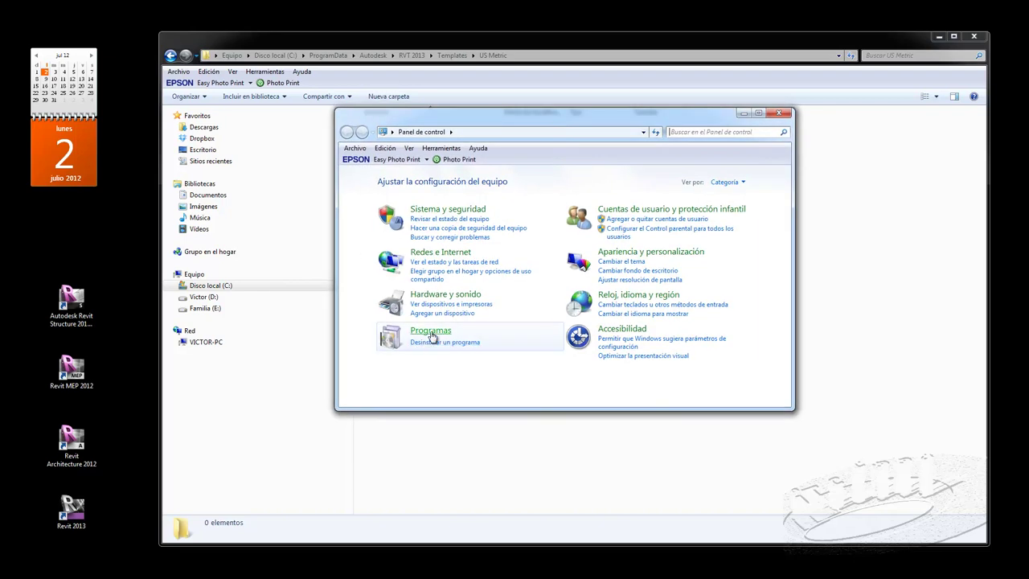
- Open Programas in Control Panel and scroll down to Autodesk Revit 2013
click(433, 343)
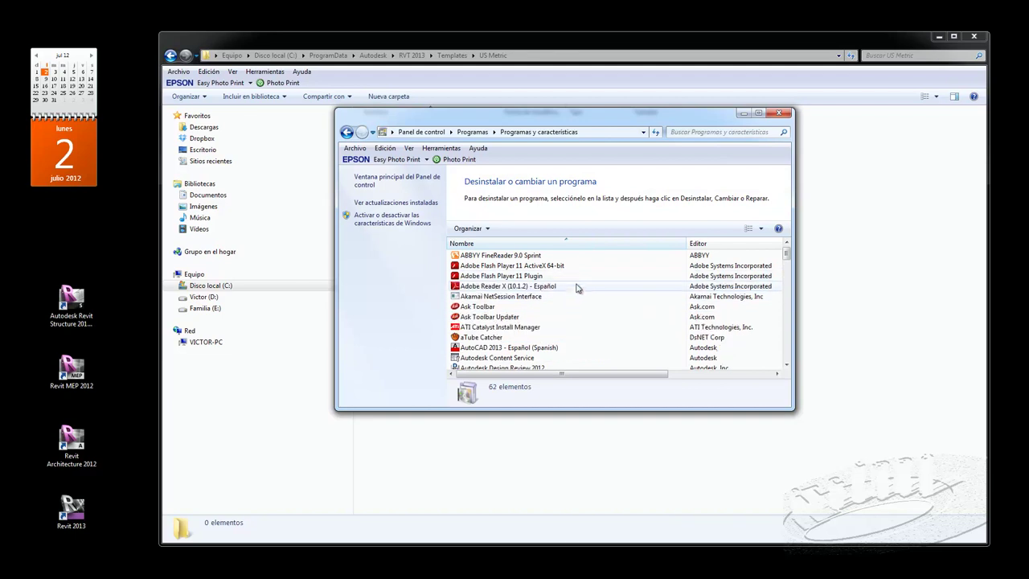
scroll(563, 318, down, 1)
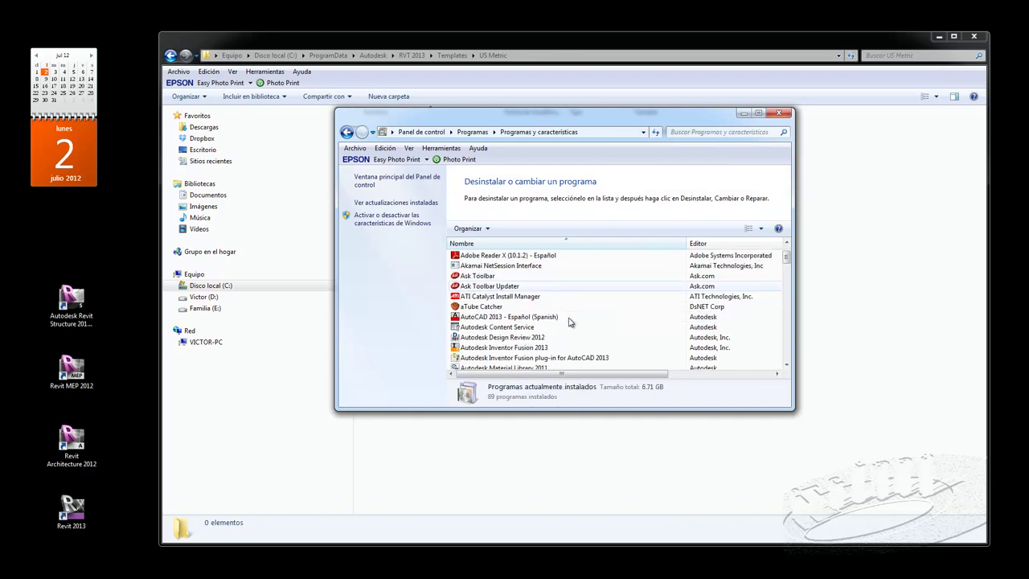
scroll(568, 322, down, 1)
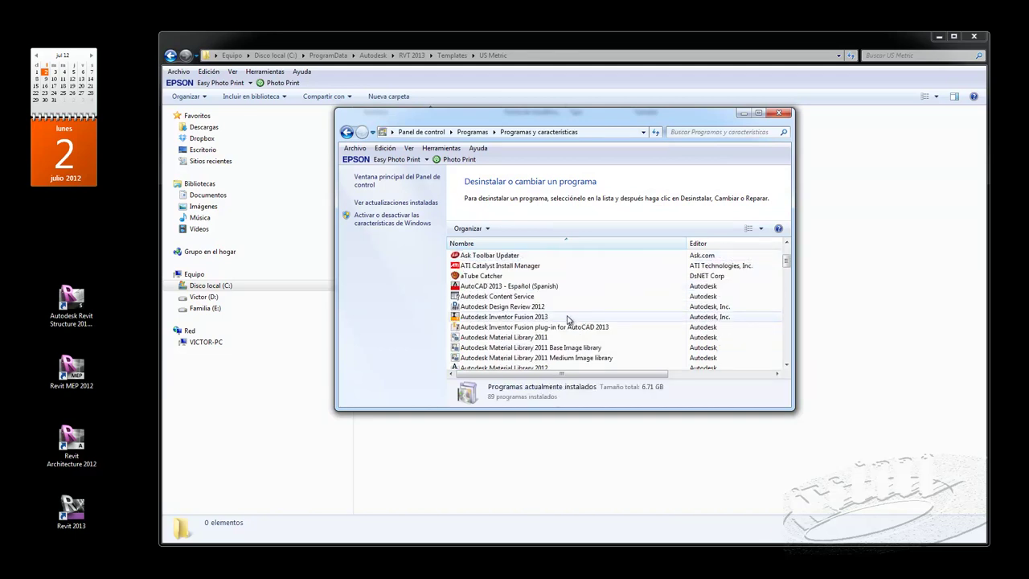
scroll(568, 320, down, 1)
scroll(568, 320, down, 2)
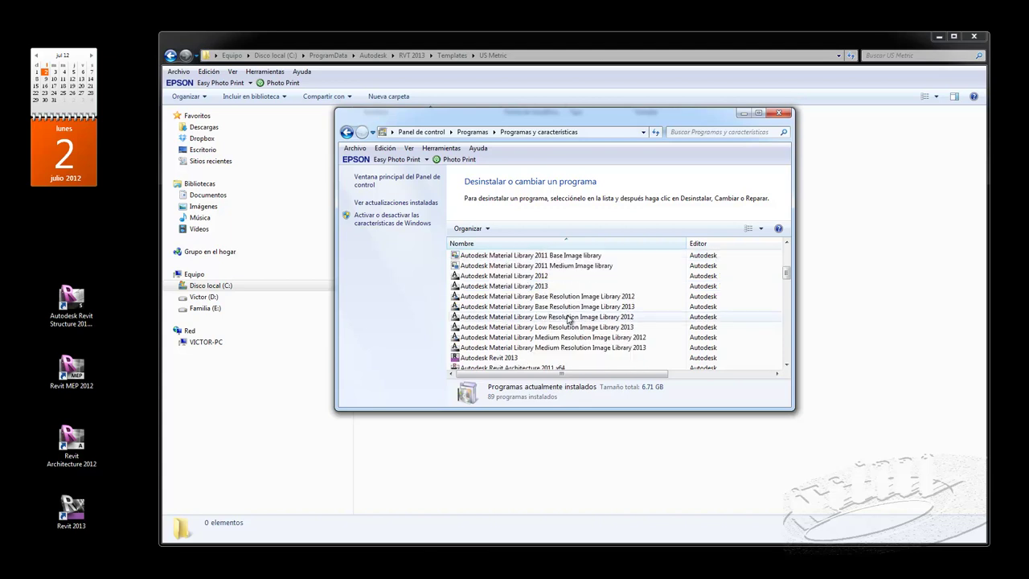
scroll(509, 357, down, 2)
- Launch the Autodesk Revit 2013 maintenance setup, then exit it with Salir and Sí
click(509, 296)
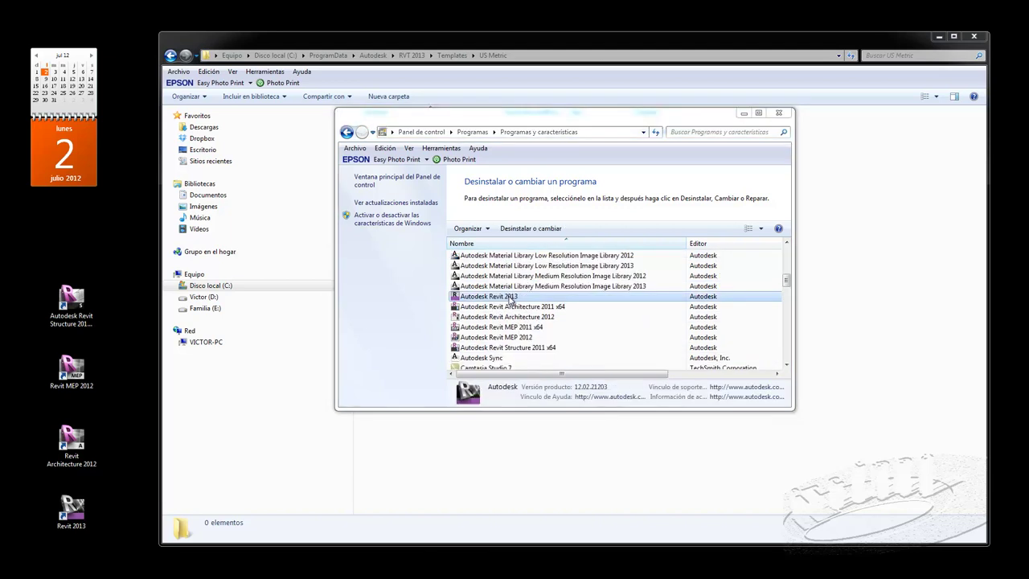
double_click(509, 296)
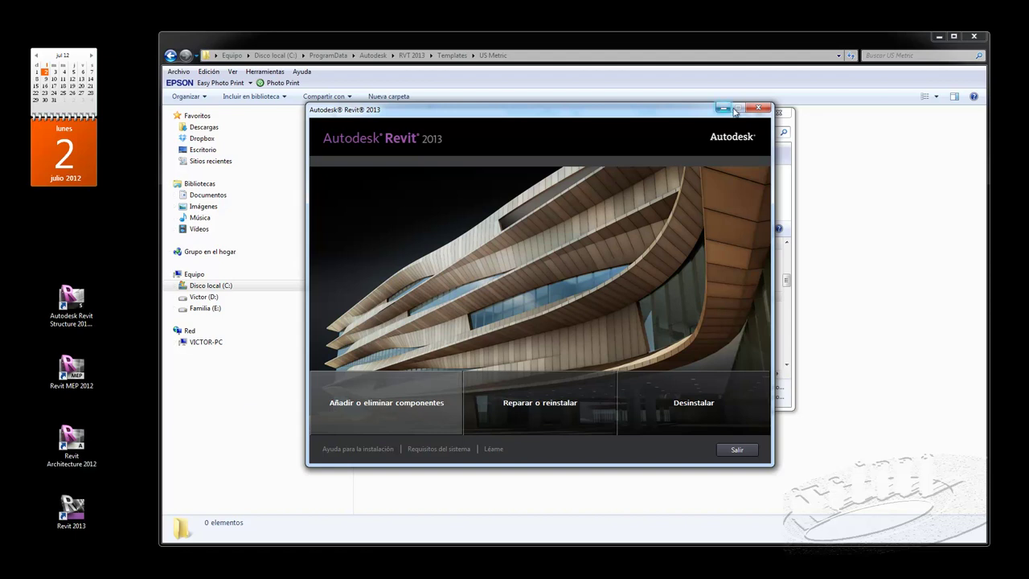
click(736, 450)
click(516, 310)
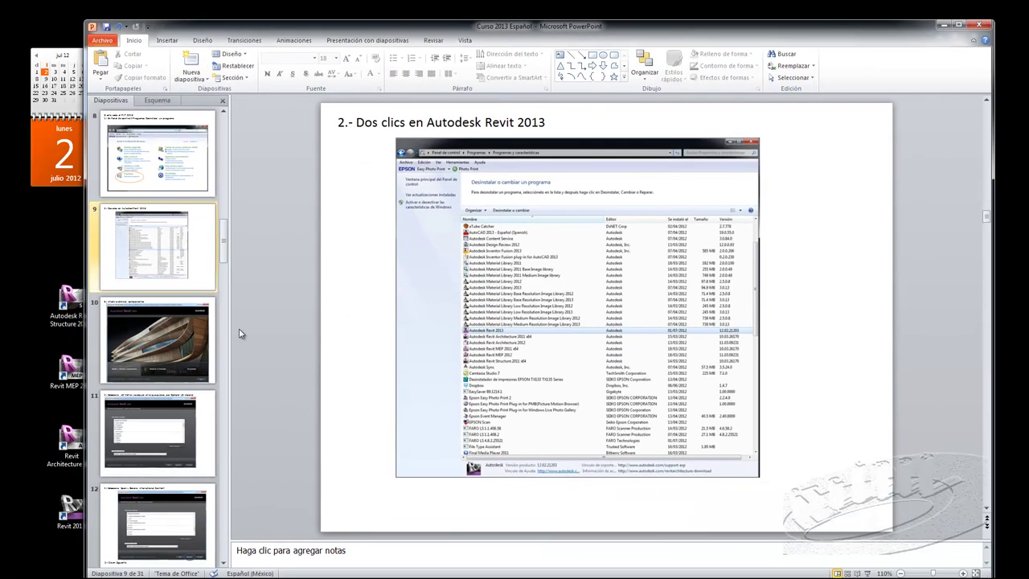
- Step through the slides on components, US Metric, Spain content and updating to slide 14
click(183, 342)
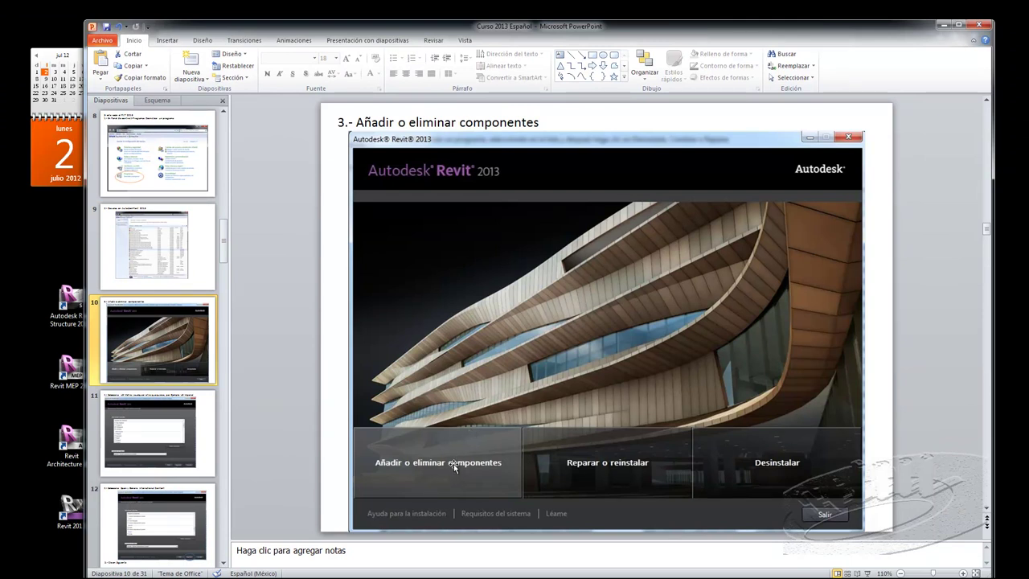
click(159, 426)
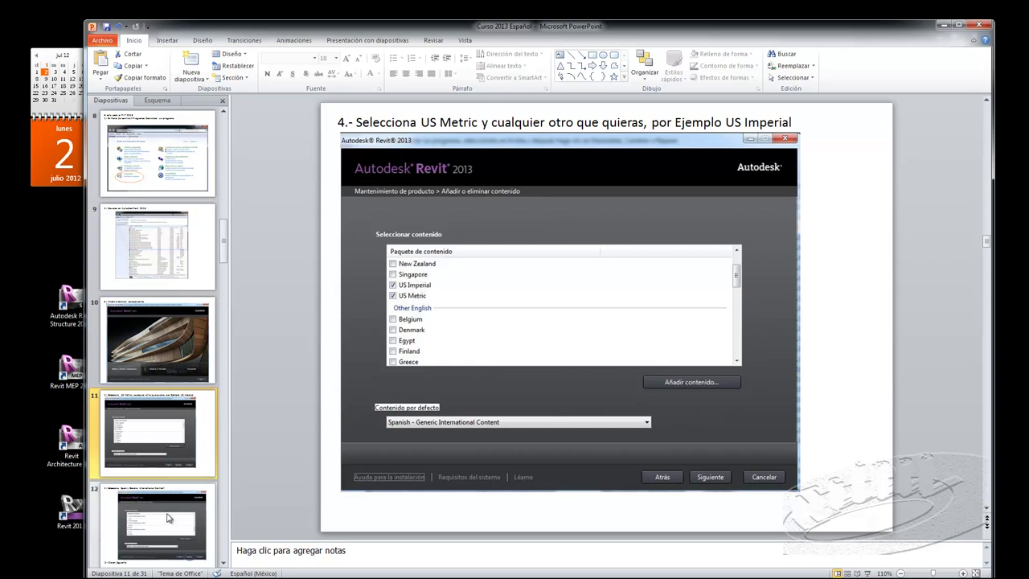
click(169, 519)
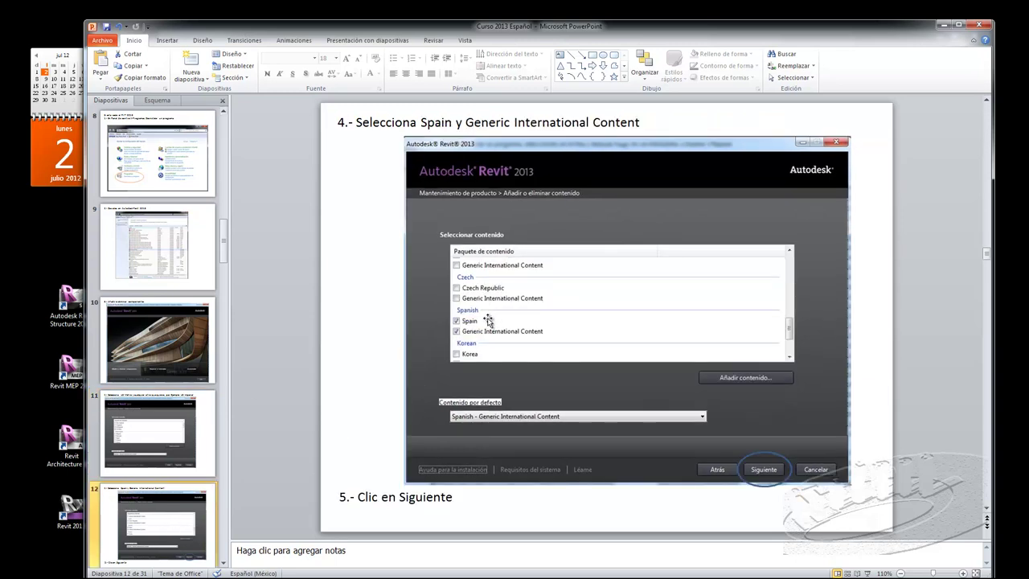
scroll(180, 476, down, 1)
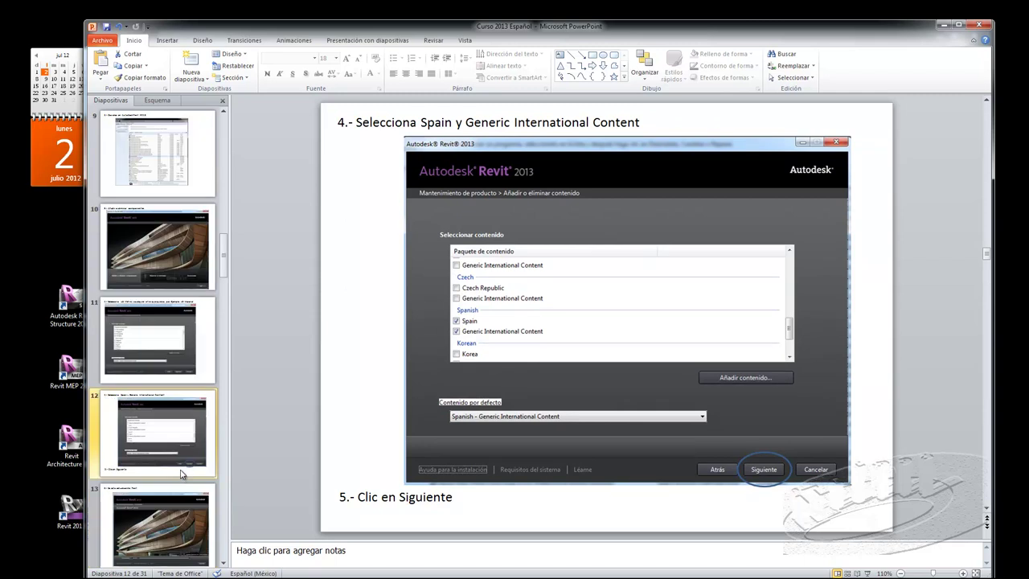
scroll(181, 441, down, 1)
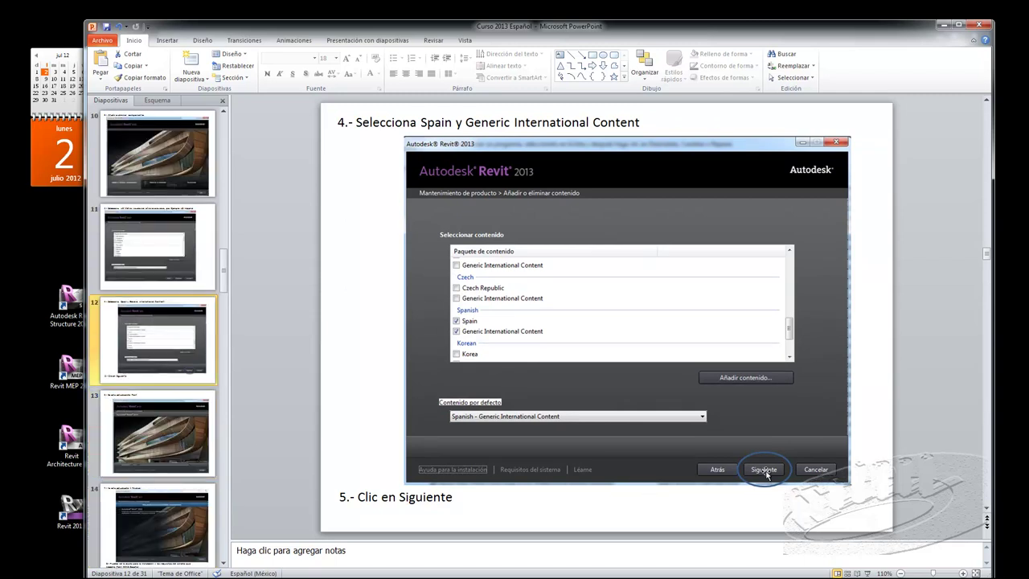
click(170, 439)
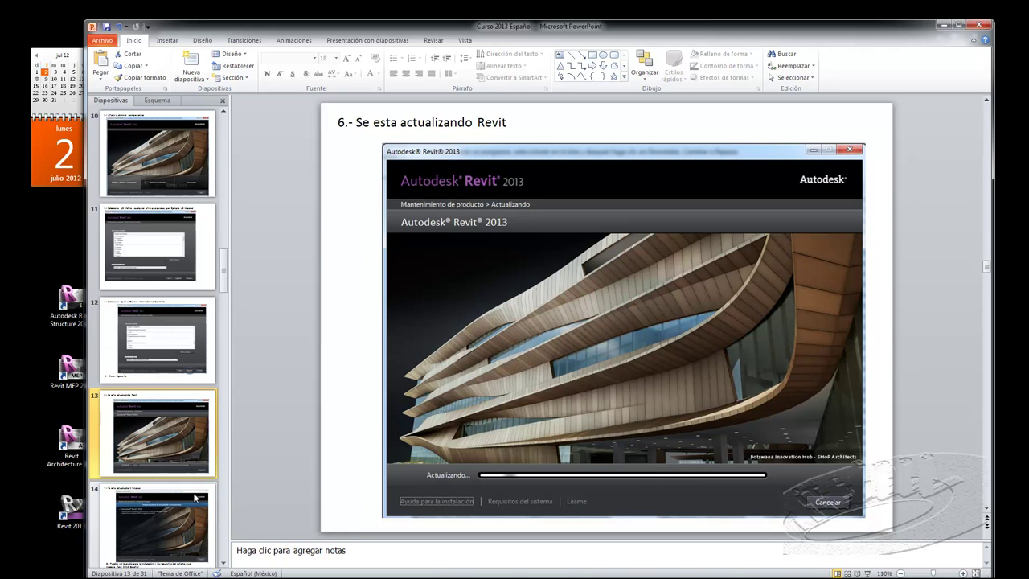
click(176, 526)
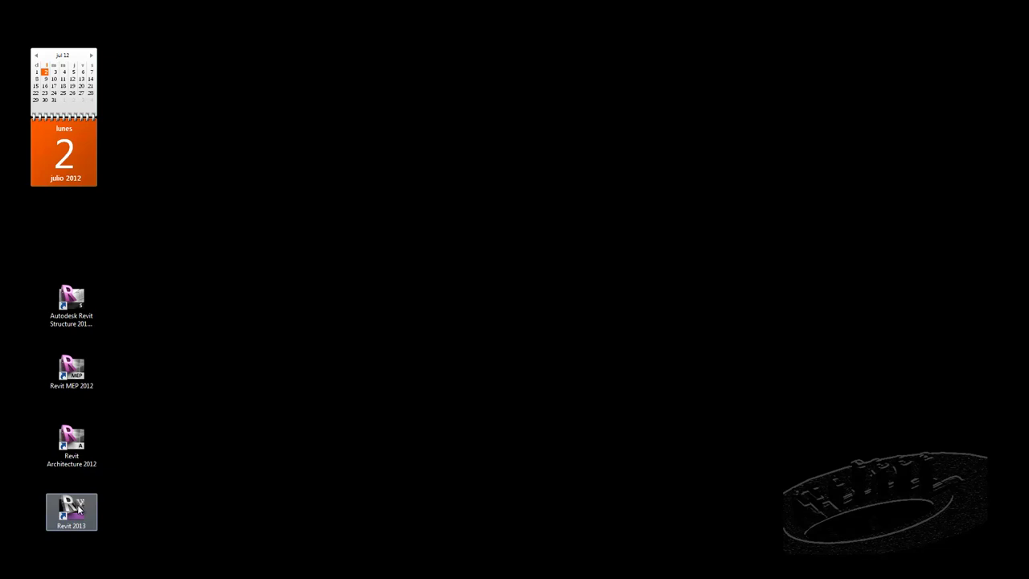
- Launch Revit 2013 and show Opciones > Ubicaciones de archivos with only DefaultMetric listed
double_click(78, 507)
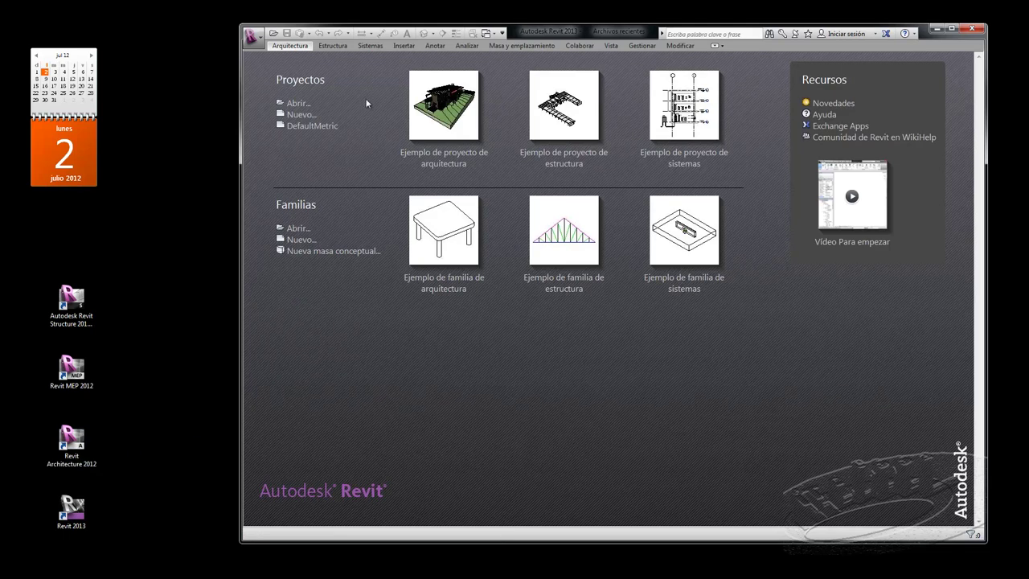
click(261, 42)
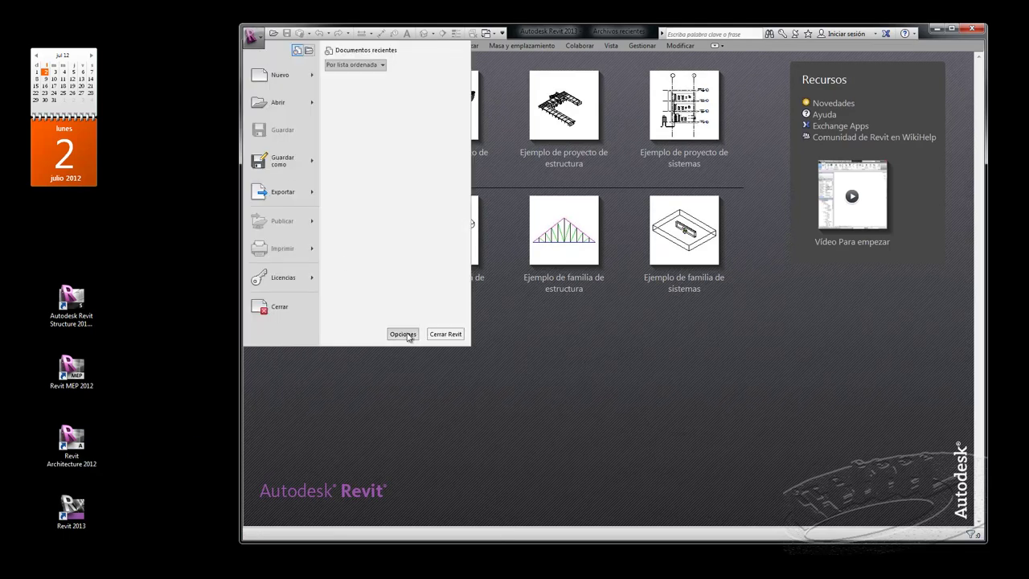
click(406, 338)
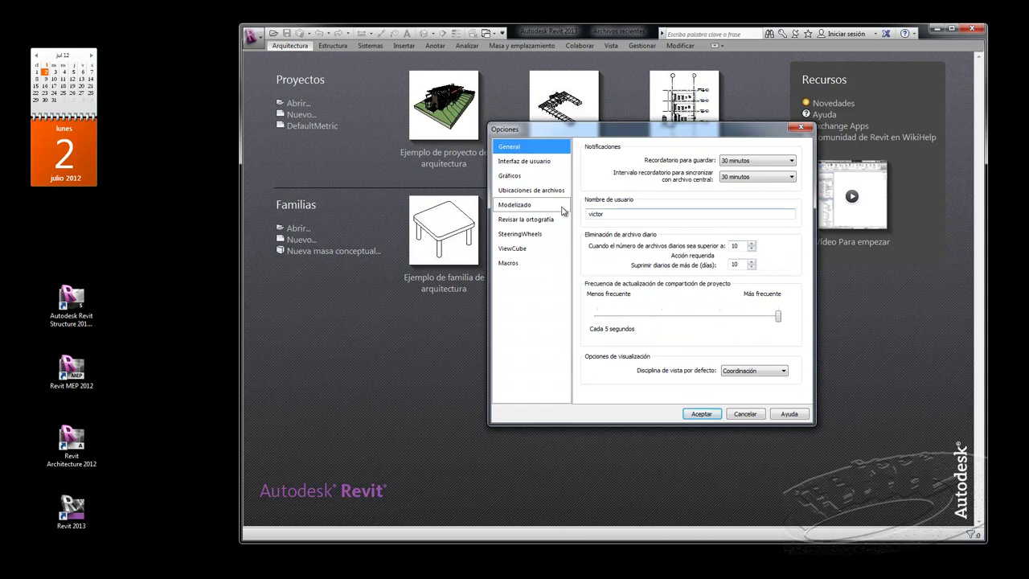
click(538, 192)
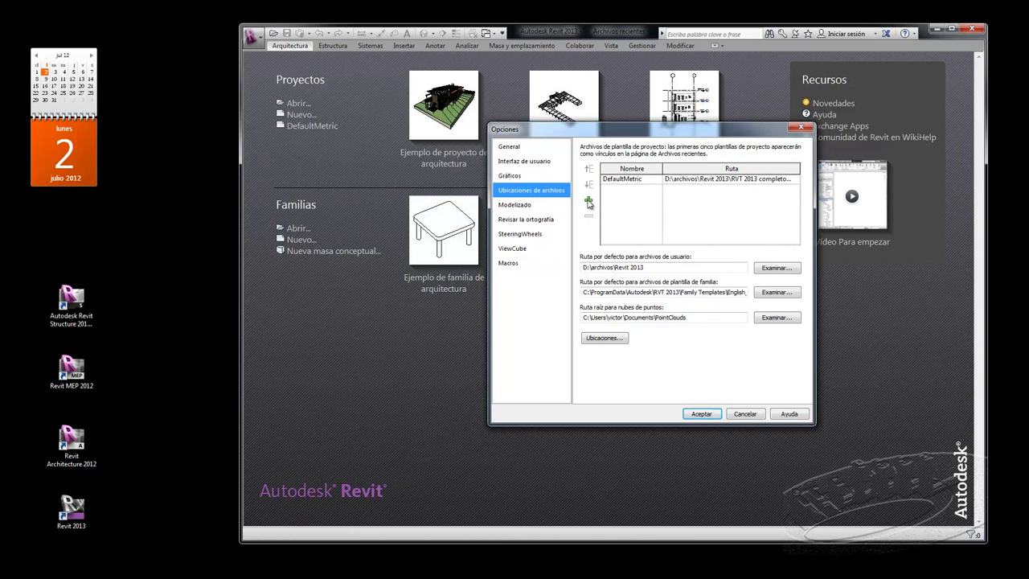
- Add Electrical-Default_Metric from RVT 2013 completo\RVT 2013\Templates\US Metric as a project template
click(589, 203)
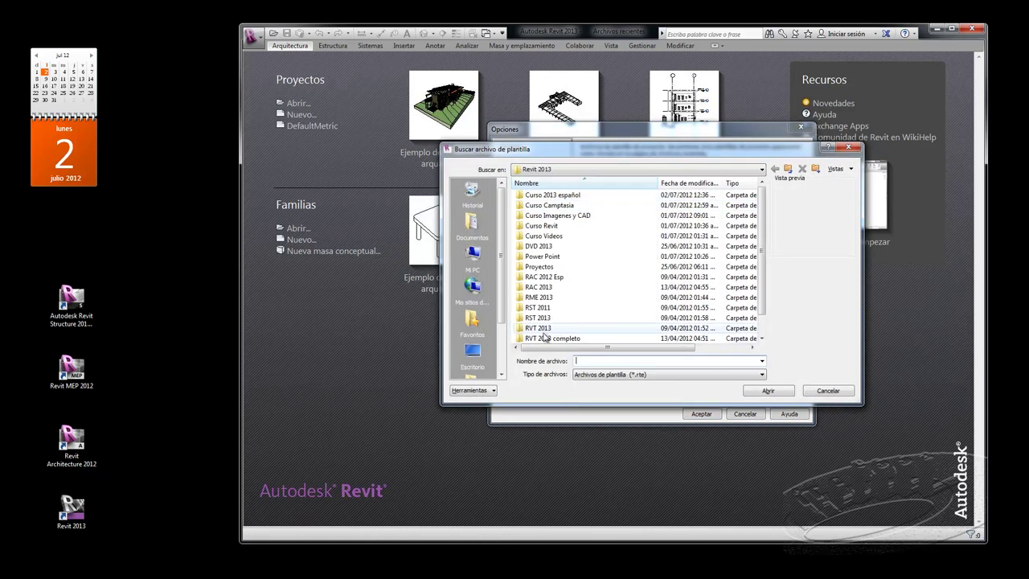
double_click(544, 338)
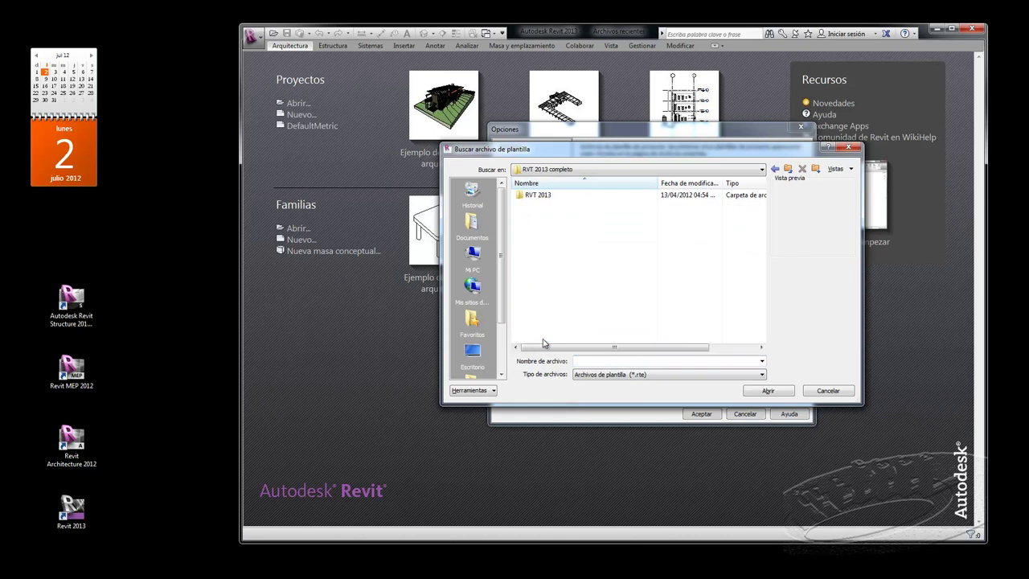
double_click(529, 197)
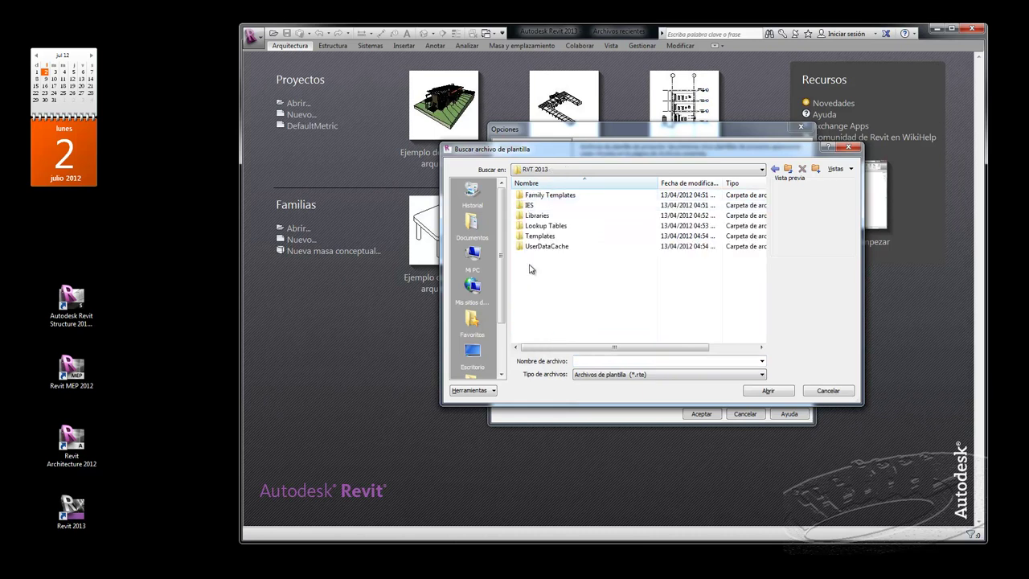
double_click(521, 237)
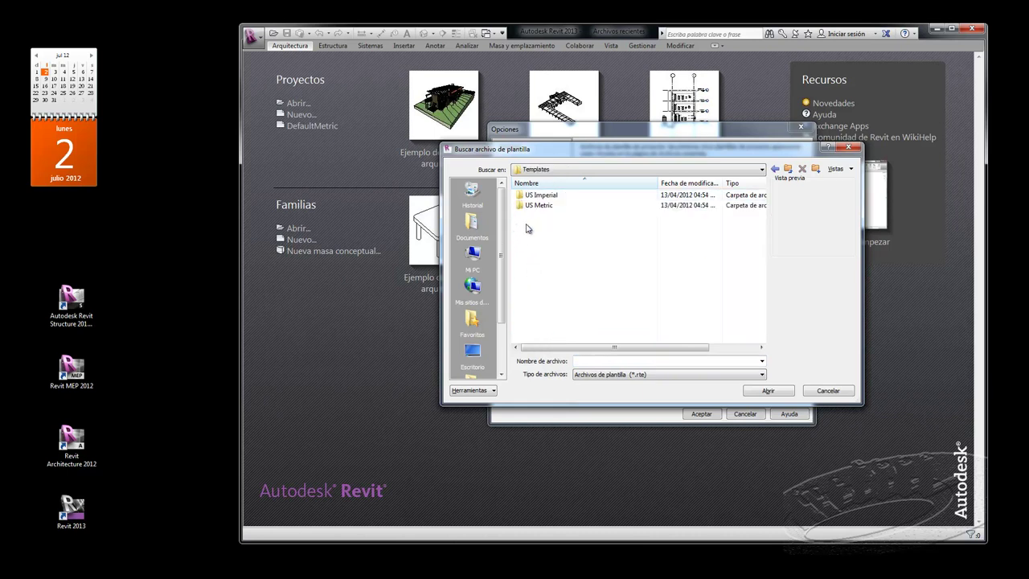
click(519, 207)
double_click(519, 207)
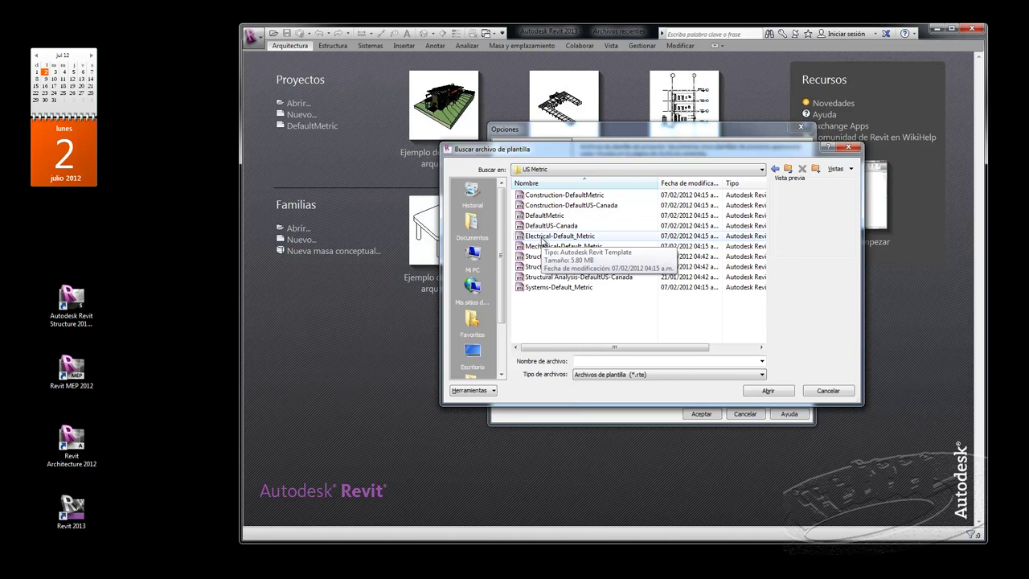
click(543, 237)
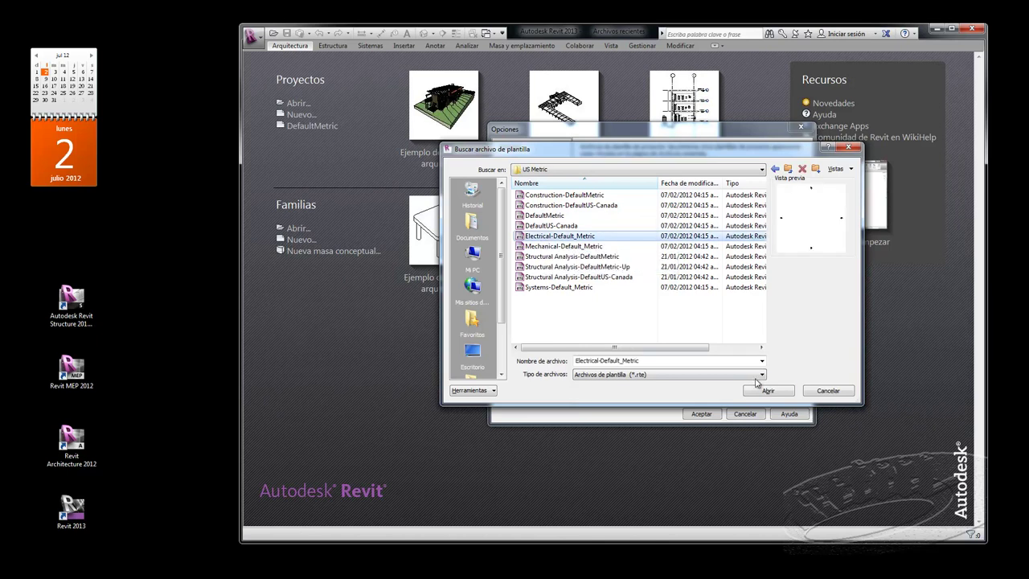
click(774, 392)
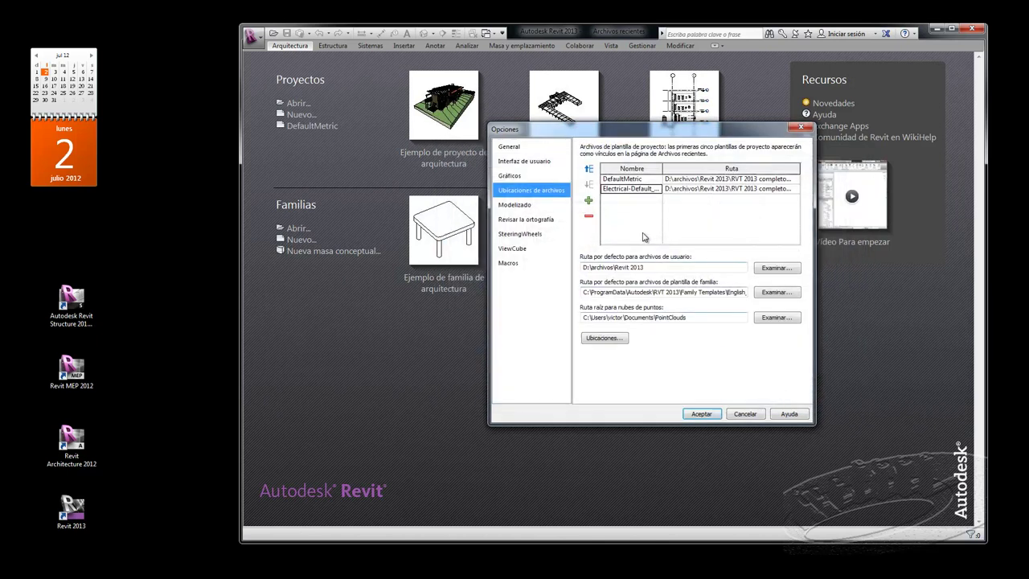
click(701, 413)
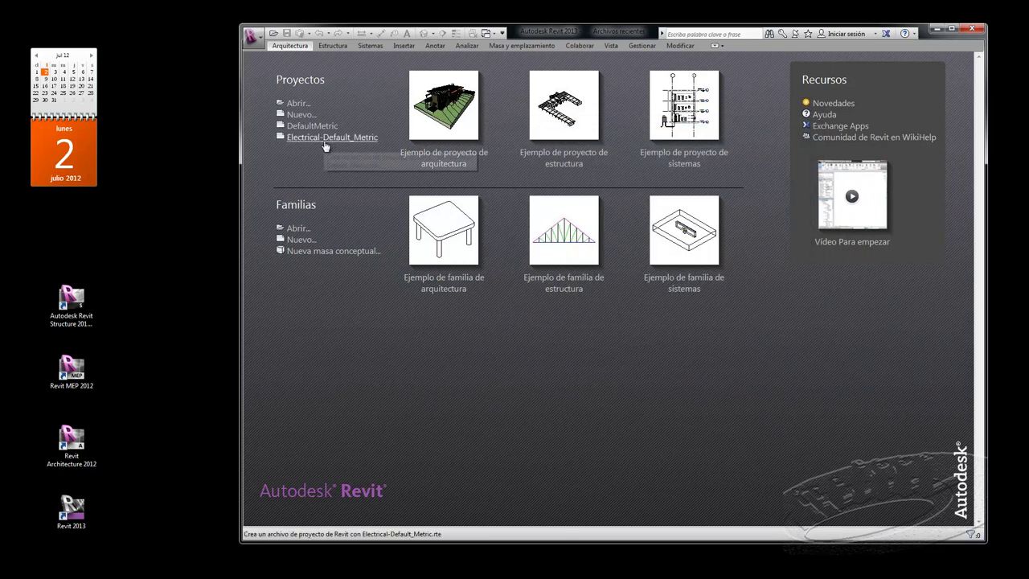
click(313, 146)
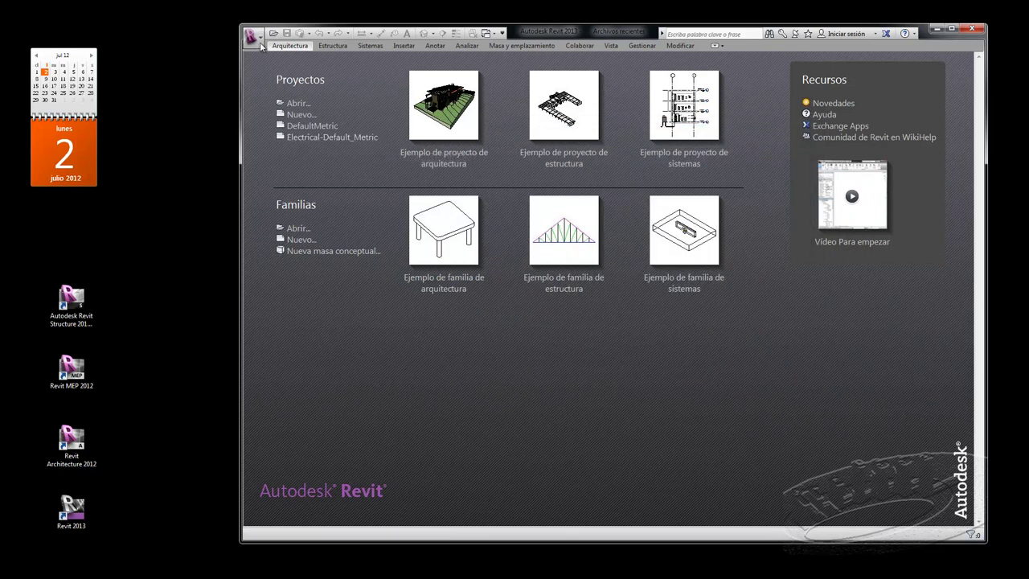
click(259, 40)
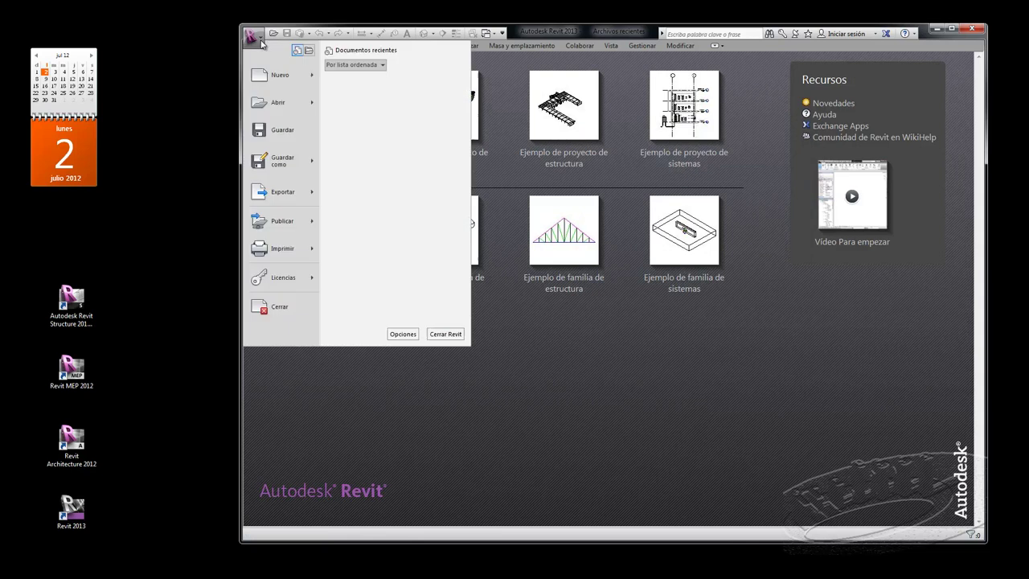
- Reopen file locations and add the Mechanical-Default_Metric project template
click(402, 334)
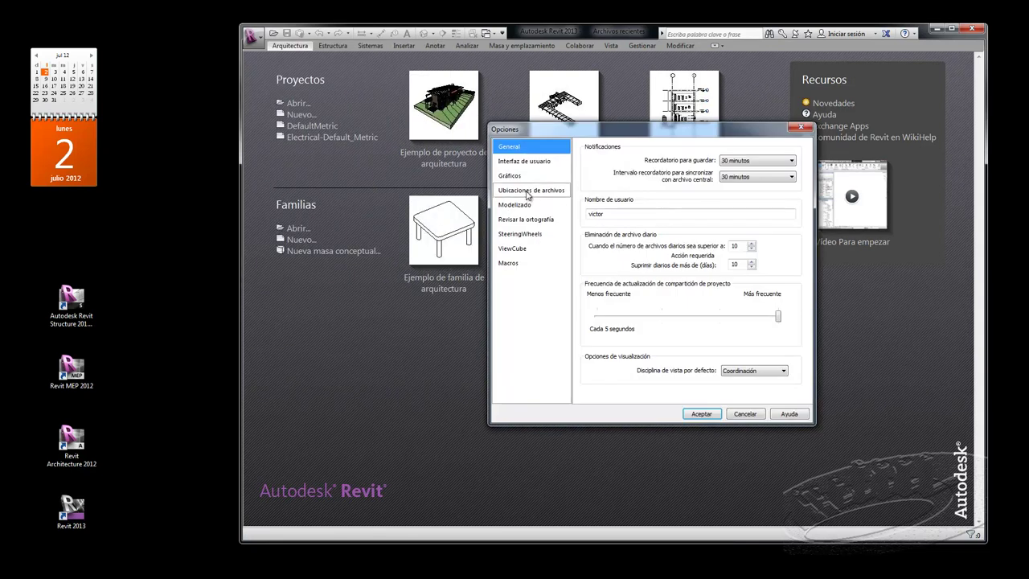
click(528, 193)
click(588, 200)
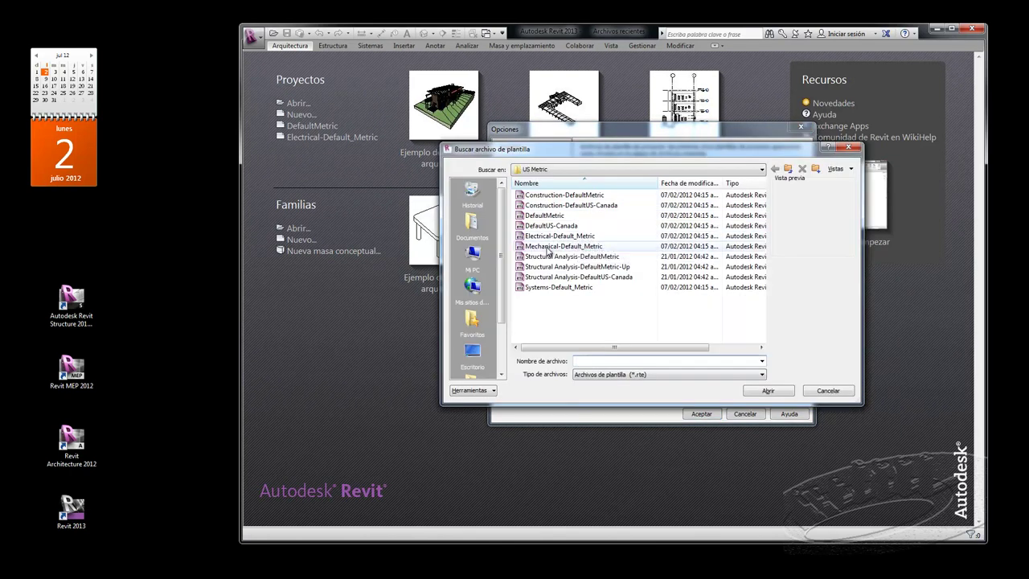
click(547, 247)
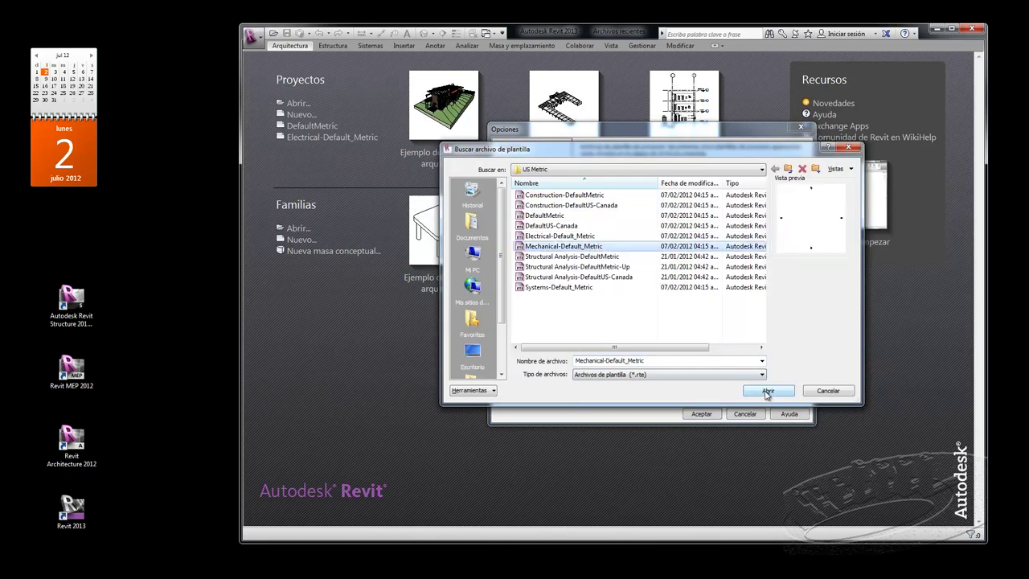
click(766, 391)
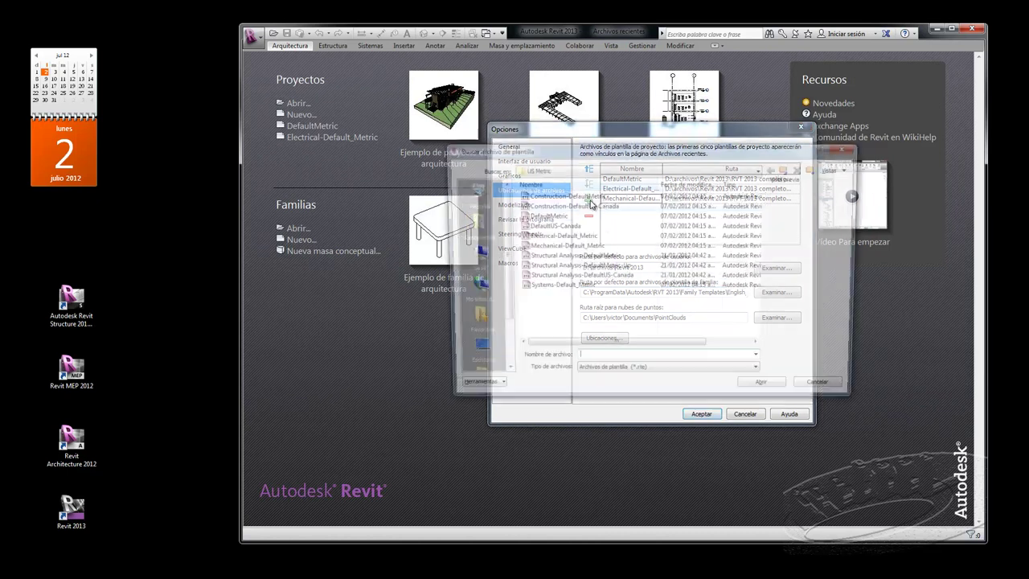
- Add the Structural Analysis-DefaultMetric and Systems-Default_Metric project templates
click(588, 200)
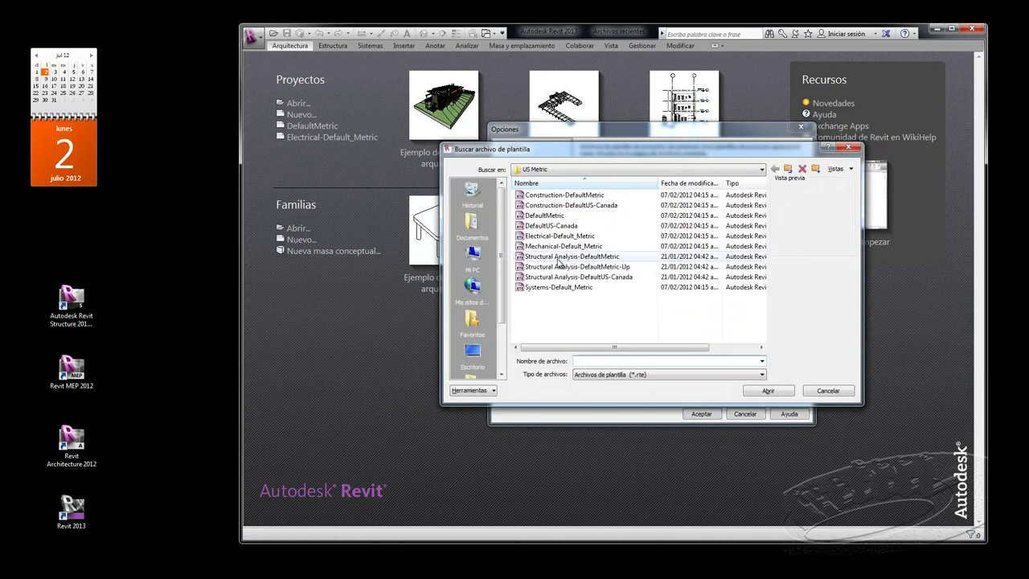
click(558, 256)
click(769, 391)
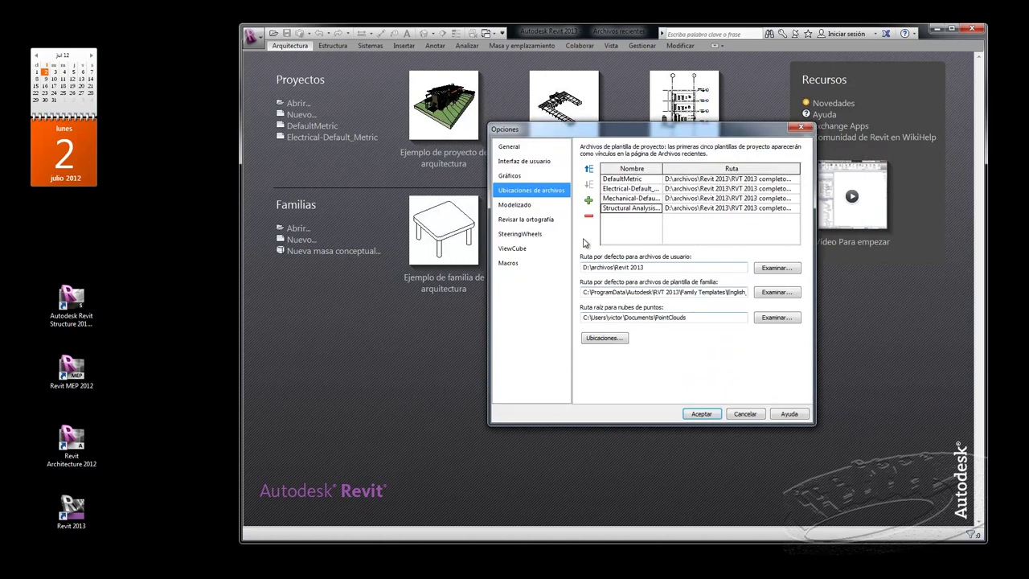
click(588, 201)
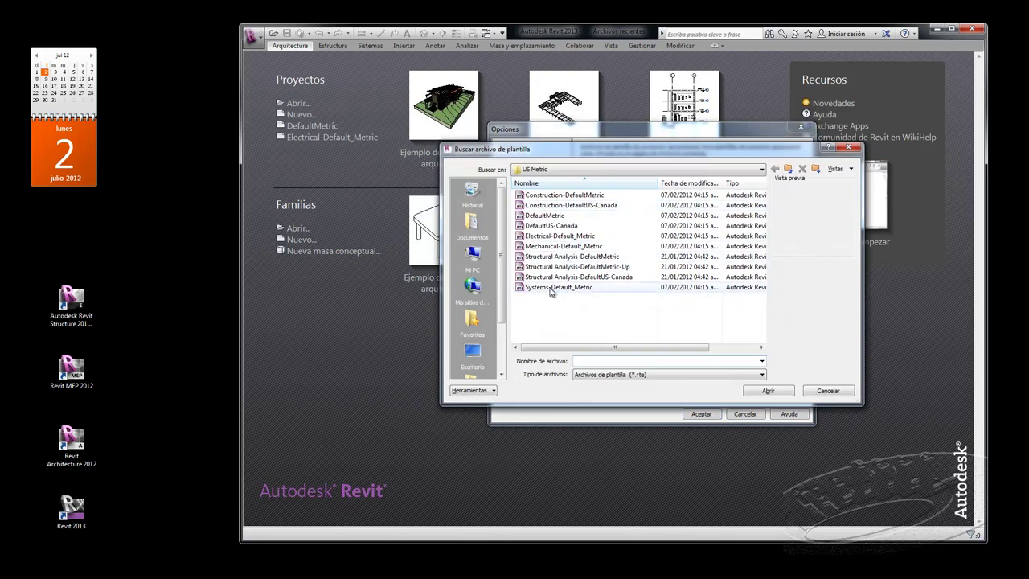
click(551, 289)
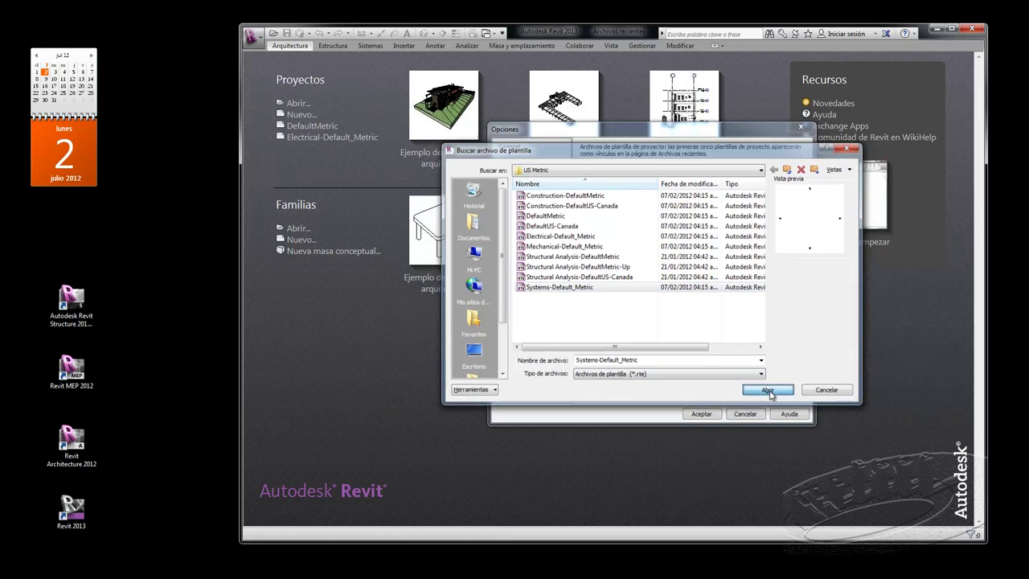
click(768, 390)
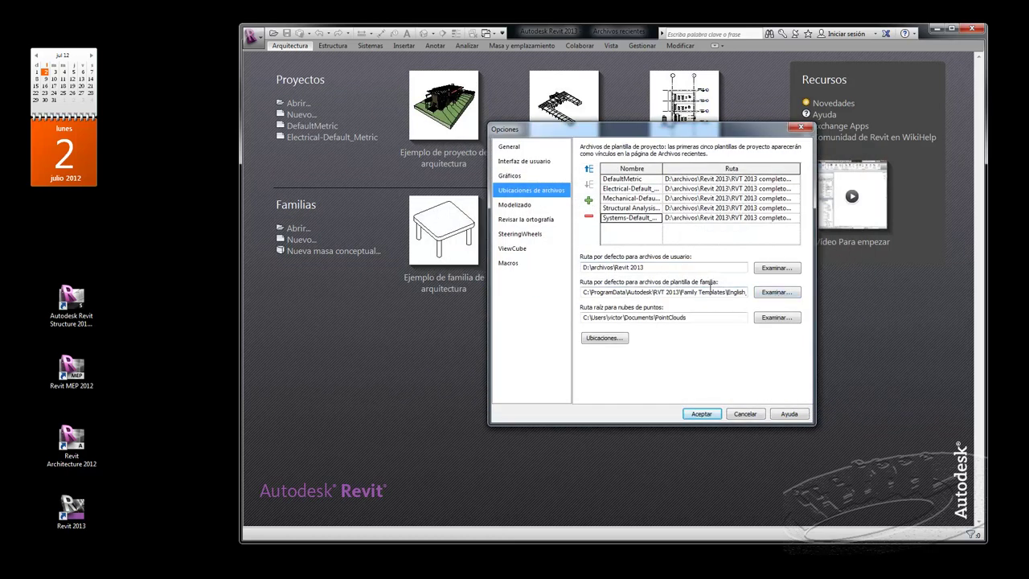
- Browse for the family template folder on D: down to archivos\Revit 2013\RVT 2013 completo\RVT 2013\Templates
click(777, 294)
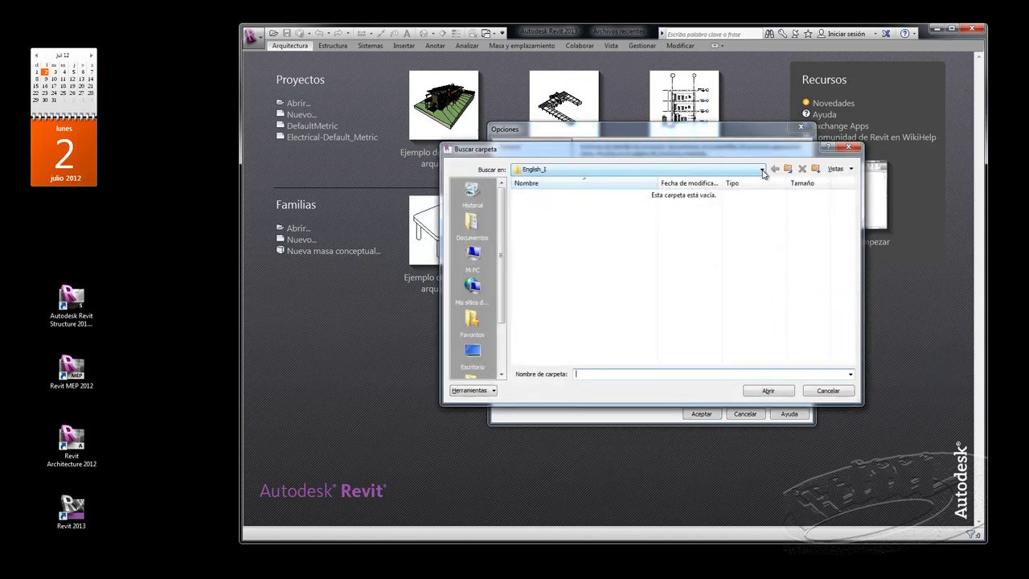
click(761, 170)
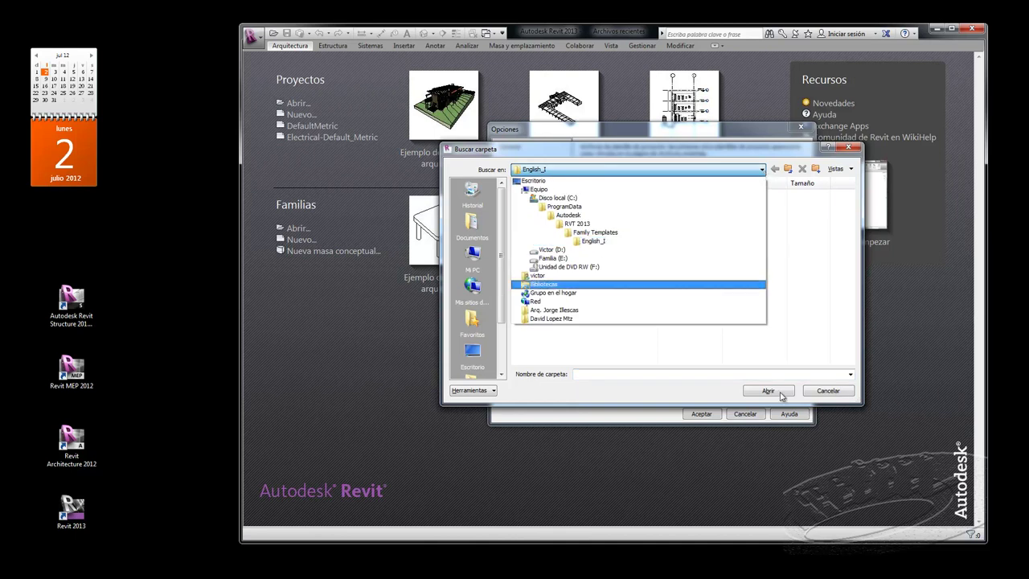
click(552, 249)
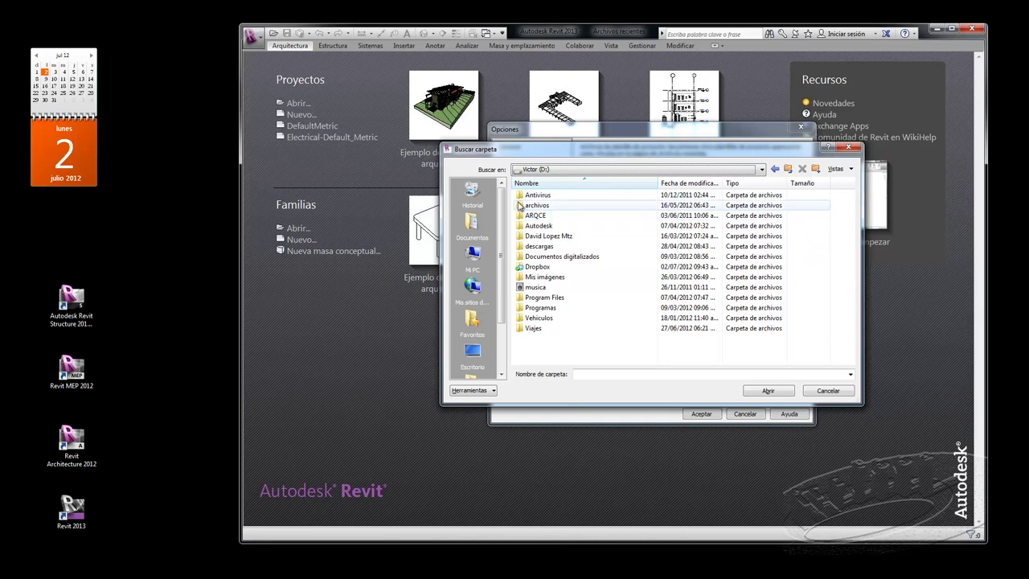
mouse_move(589, 153)
mouse_down()
mouse_move(571, 313)
mouse_move(551, 262)
mouse_move(536, 116)
mouse_up()
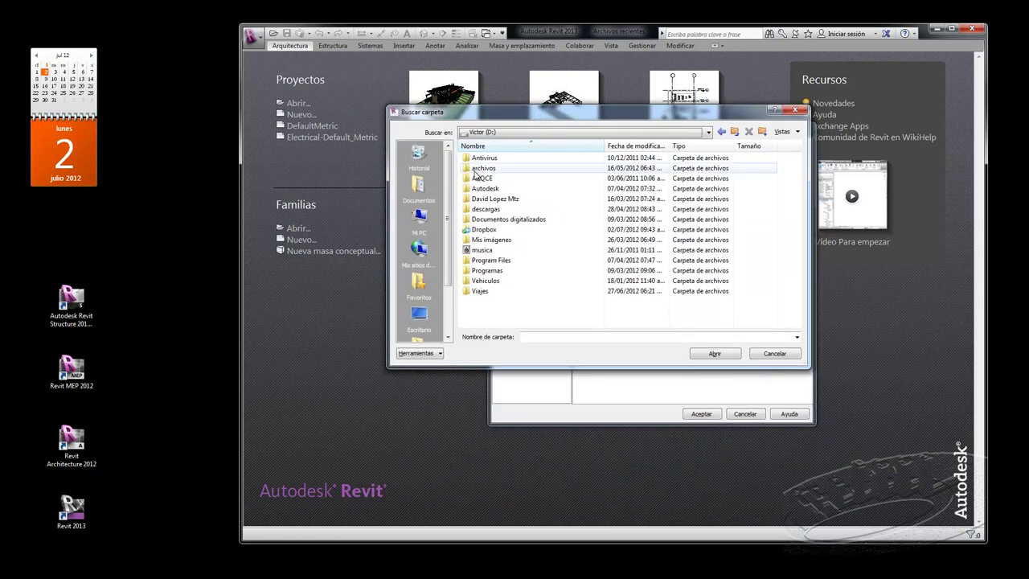
double_click(467, 168)
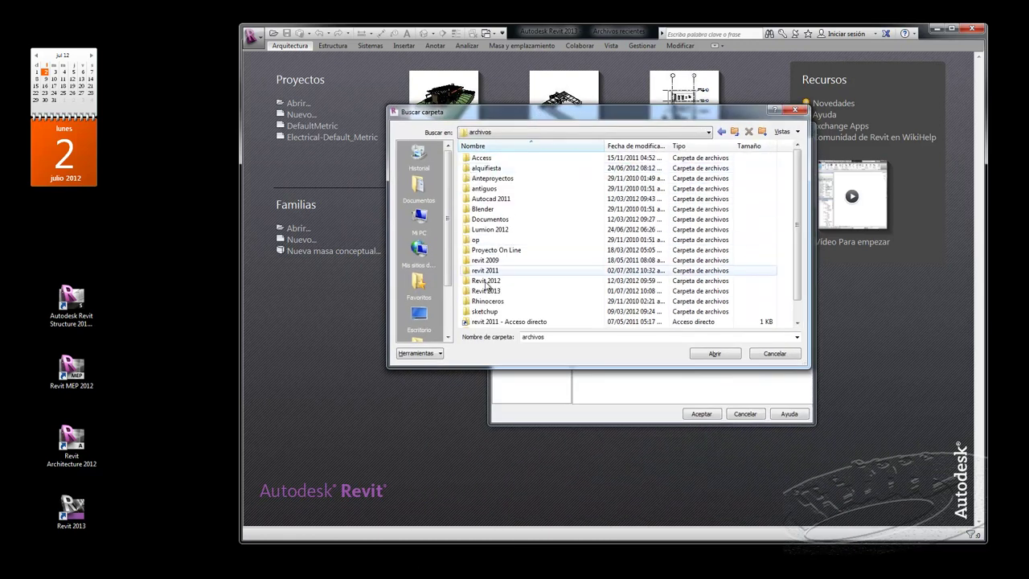
double_click(474, 291)
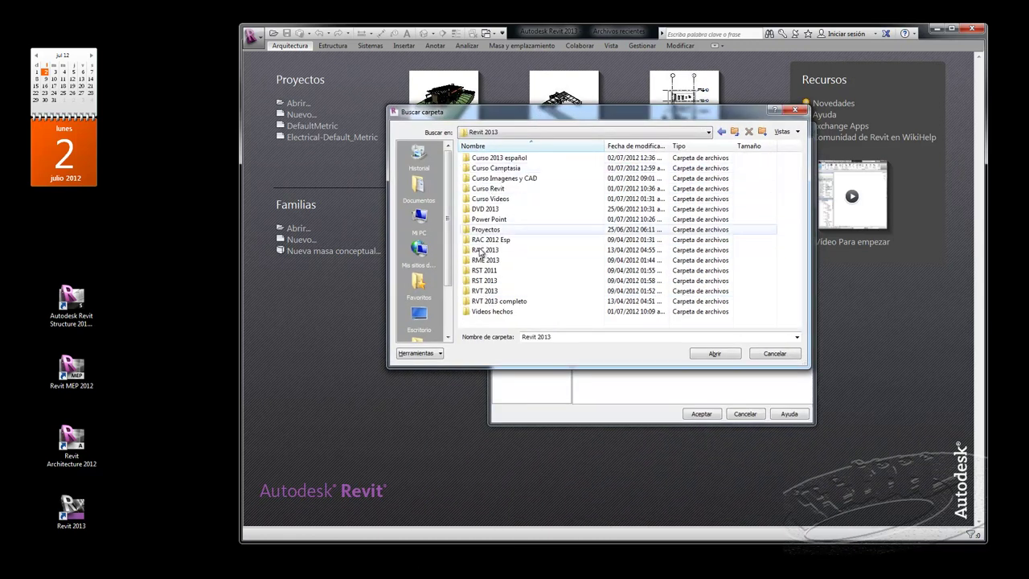
click(466, 302)
double_click(466, 302)
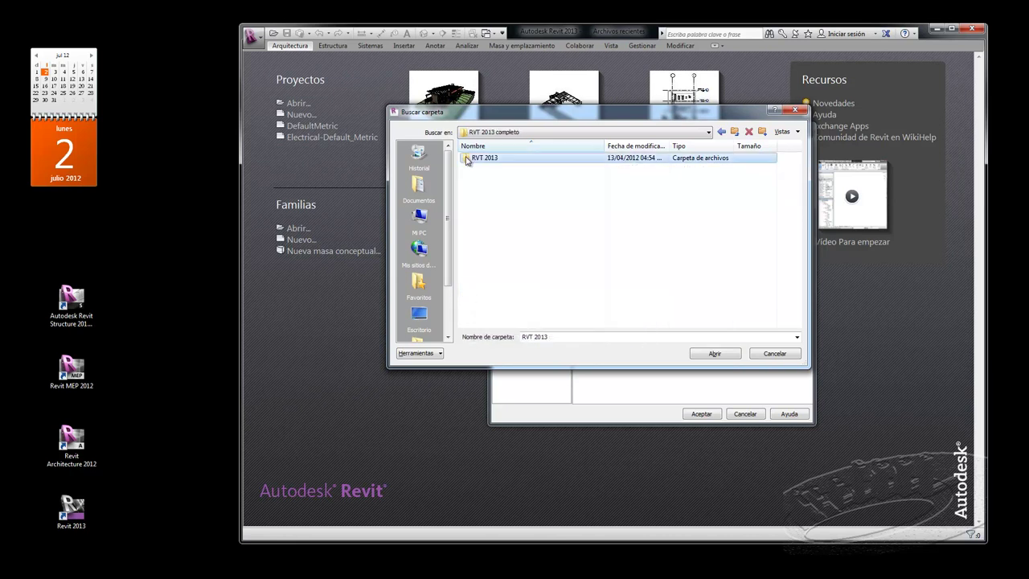
double_click(468, 159)
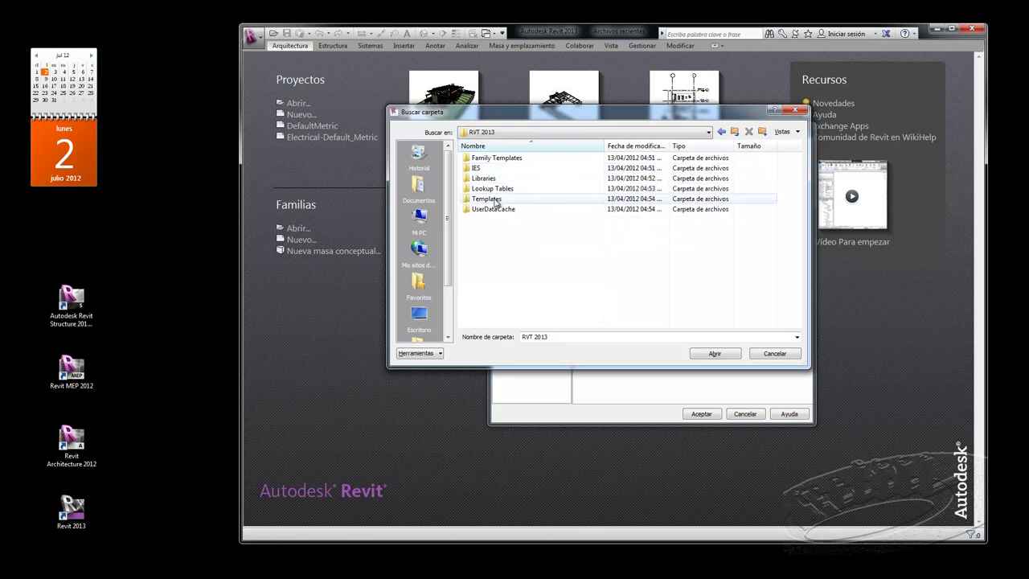
click(487, 249)
double_click(486, 249)
- Set the family template path to Family Templates\English_I
double_click(485, 218)
click(753, 183)
click(754, 183)
double_click(490, 208)
double_click(500, 217)
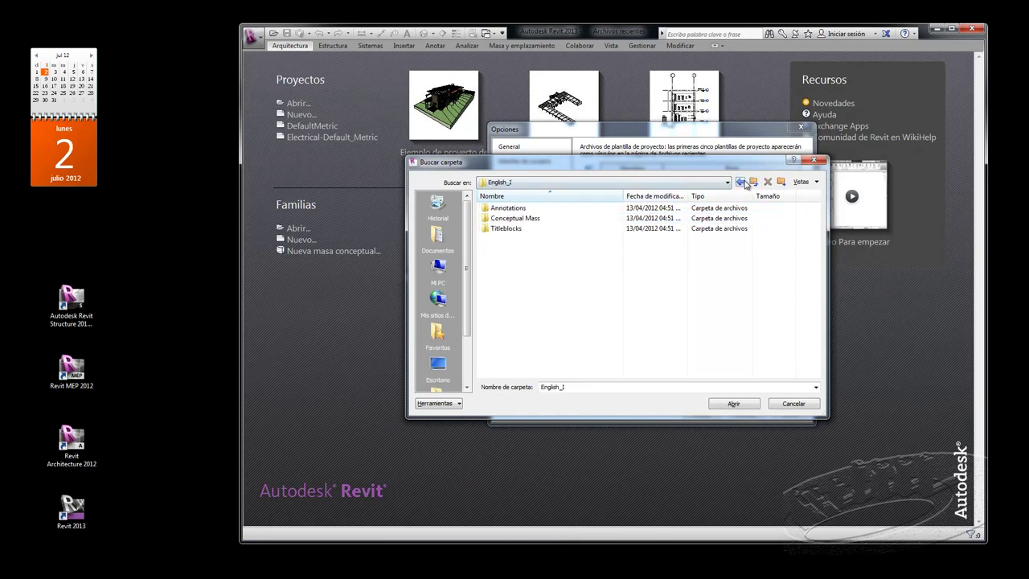
click(753, 182)
click(499, 219)
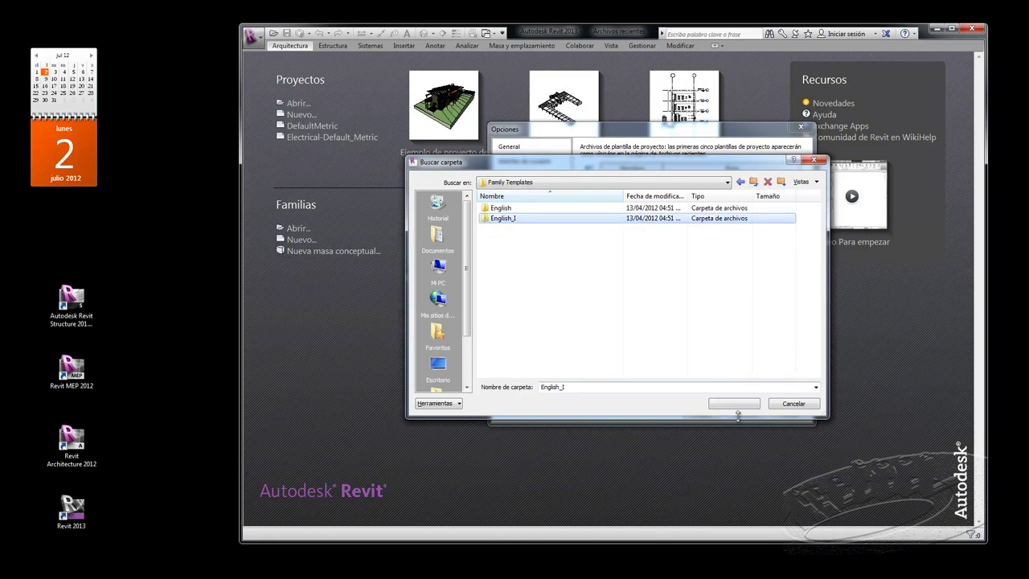
click(733, 404)
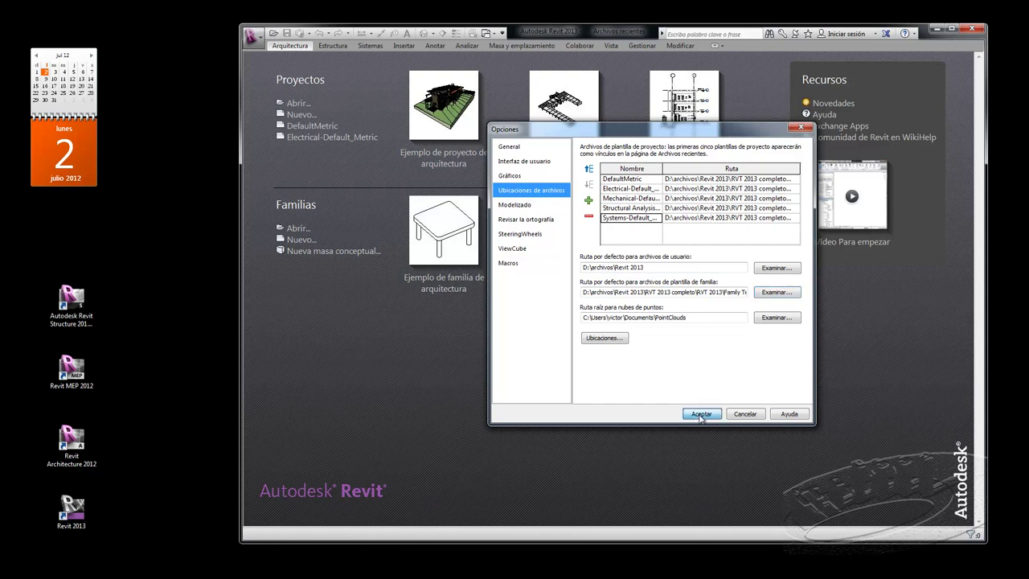
- Apply the Options with Aceptar and start a new project from DefaultMetric
click(700, 414)
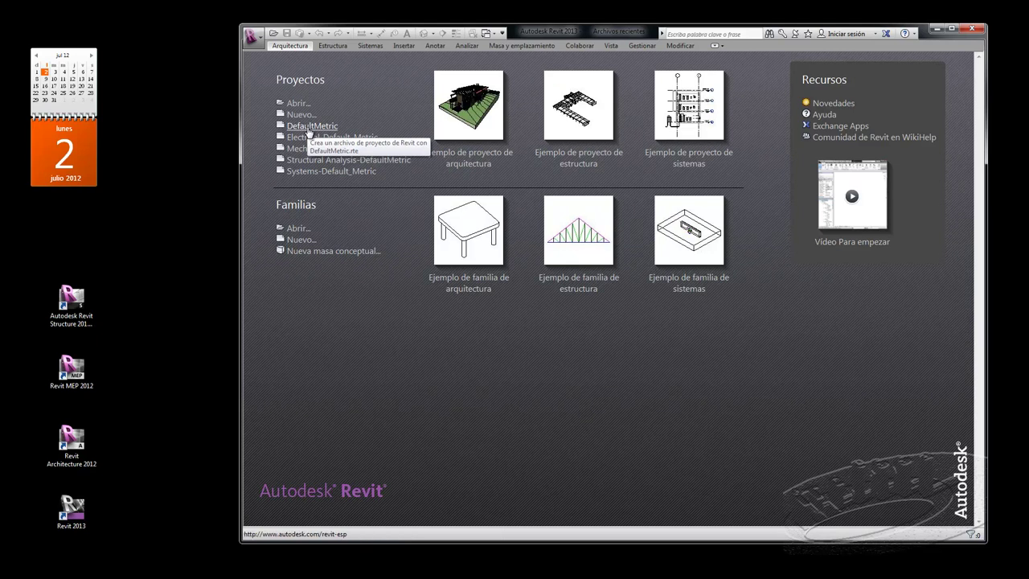
click(307, 128)
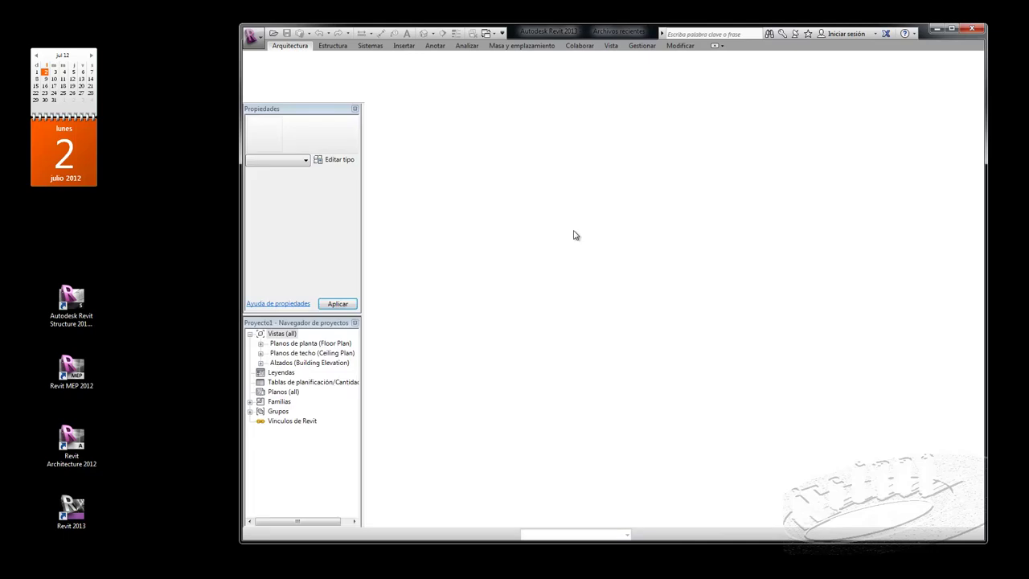
- Close Proyecto1, then cancel the New Project template browser to return to the start screen
click(262, 42)
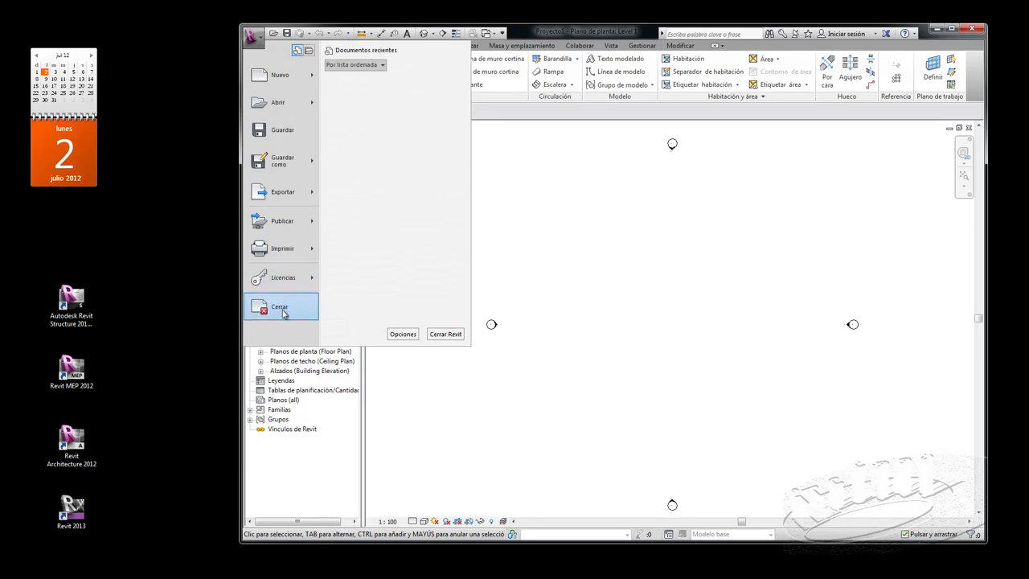
click(281, 308)
click(260, 40)
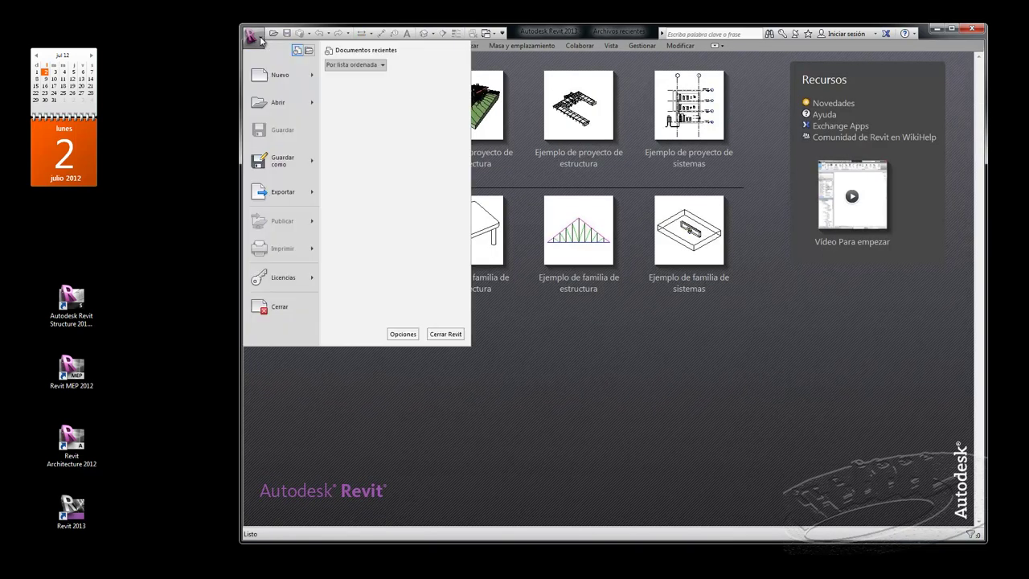
mouse_move(279, 75)
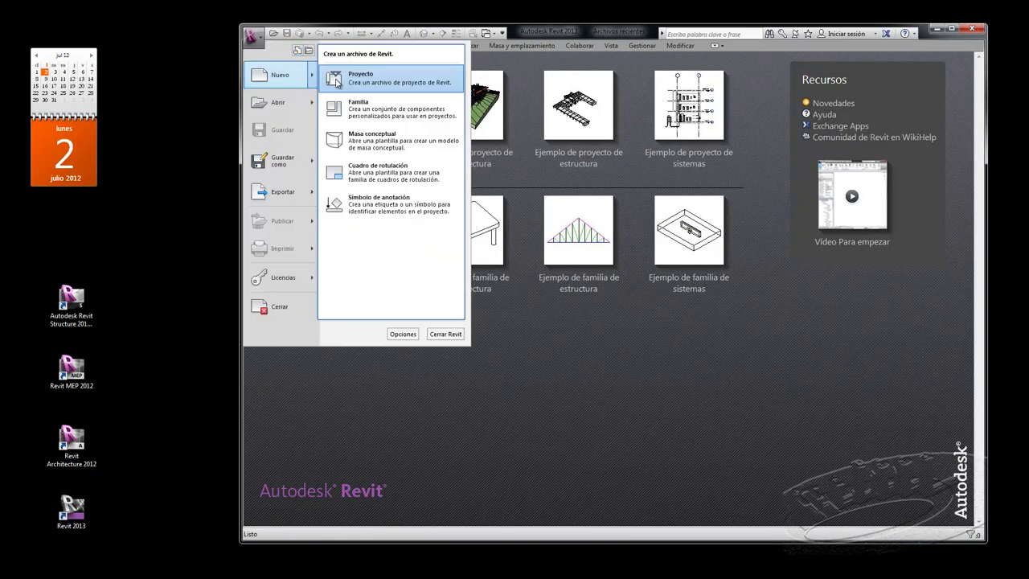
click(360, 78)
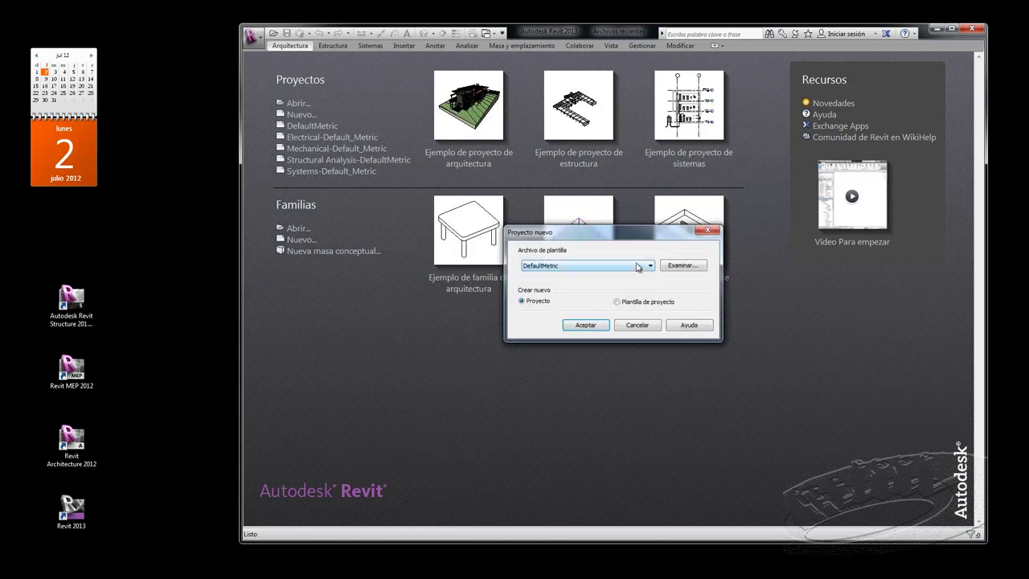
click(682, 266)
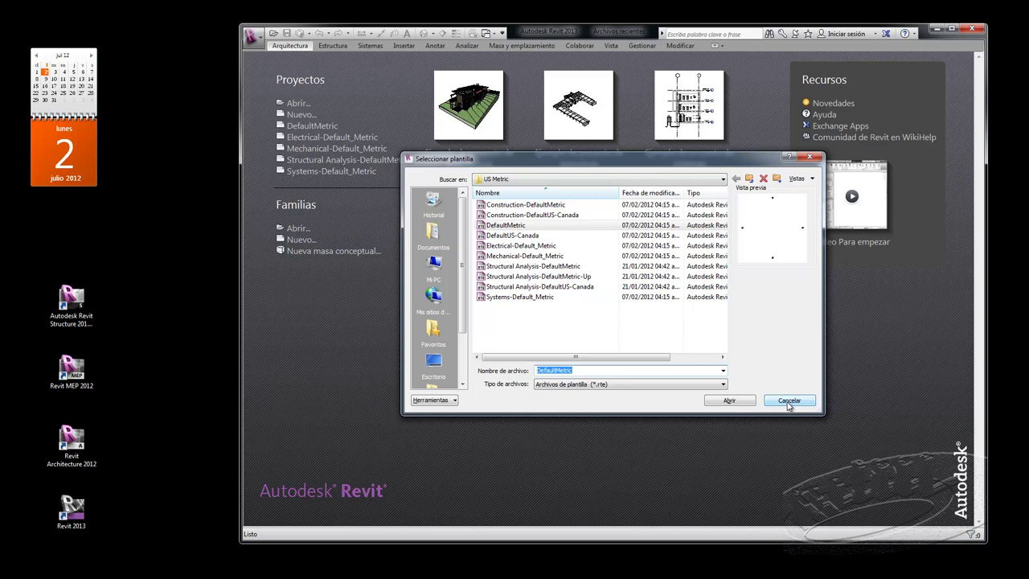
click(788, 401)
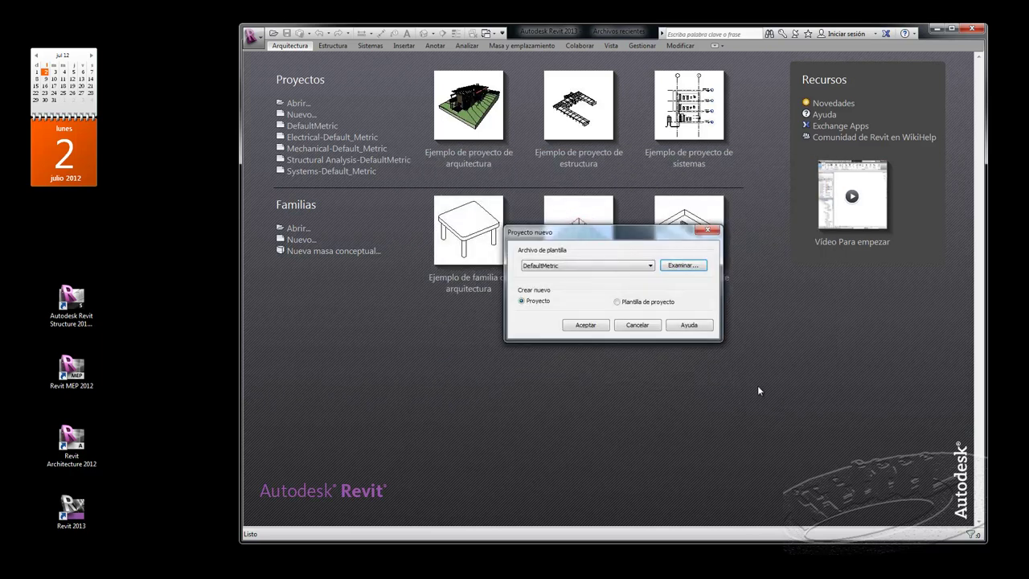
click(638, 324)
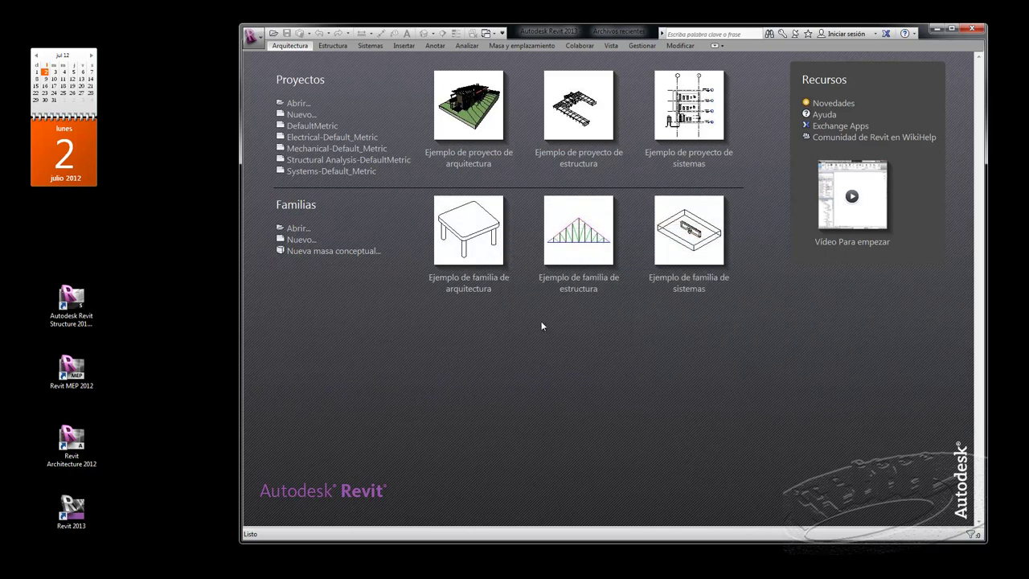
- Open the WikiHelp 'Novedades de Revit 2013' page in a widened Firefox window
click(838, 104)
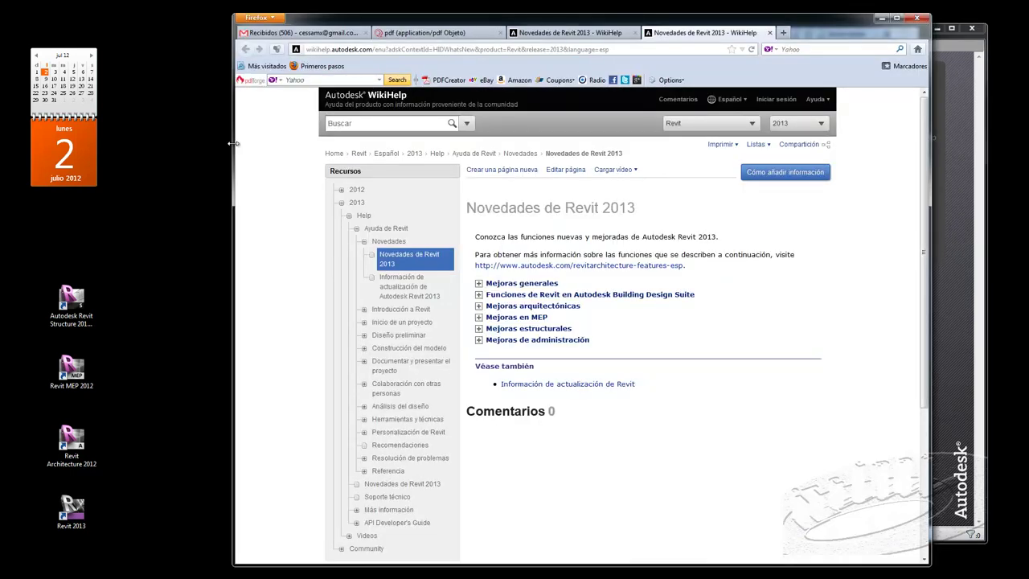
drag(232, 143, 120, 143)
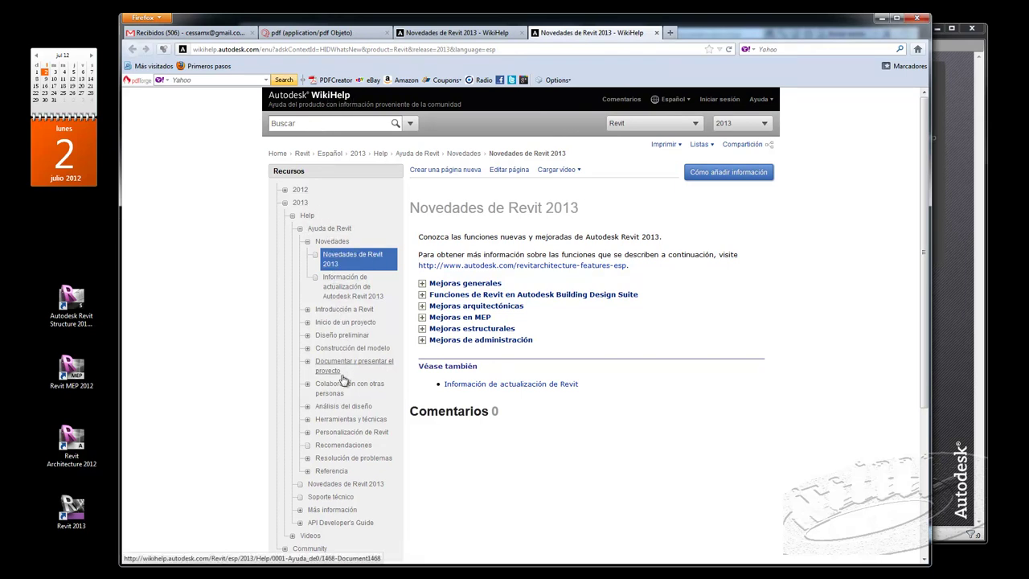
click(333, 243)
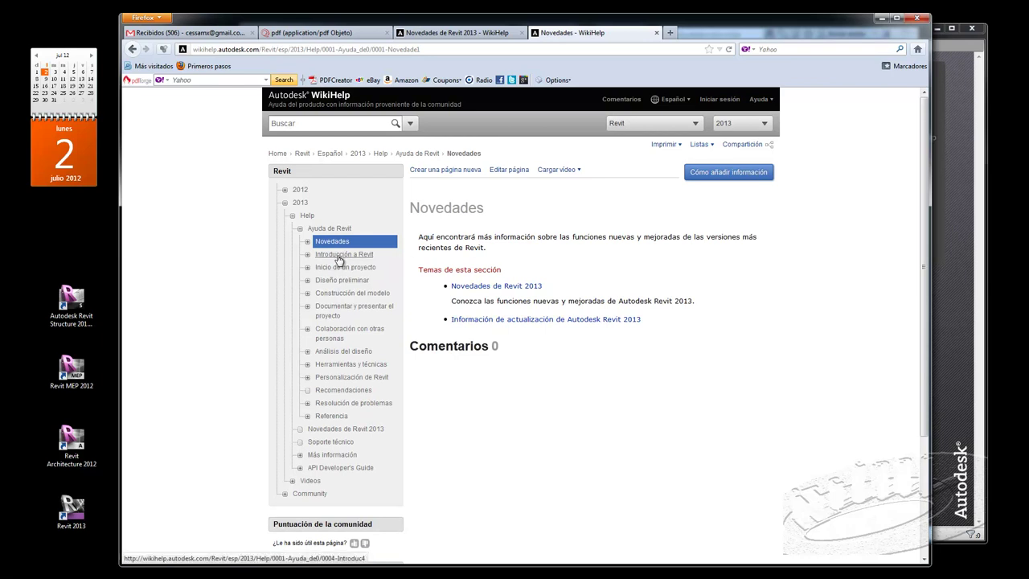
click(306, 245)
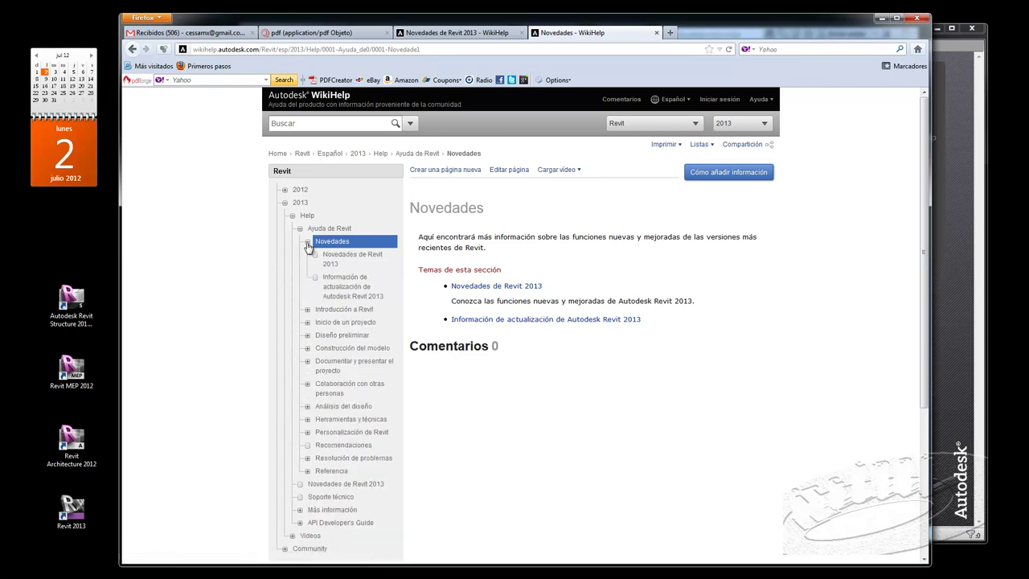
click(341, 261)
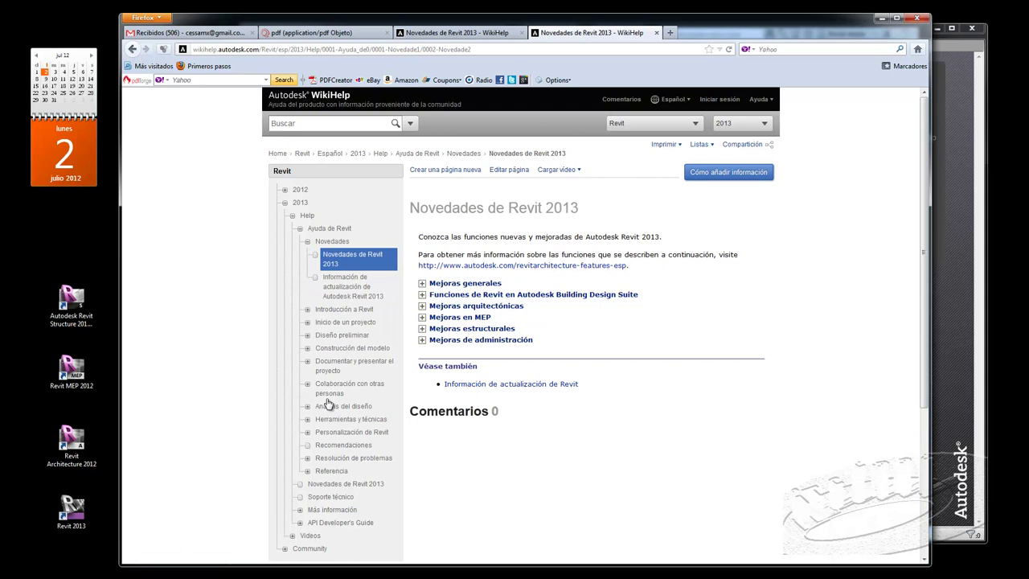
- Expand Mejoras generales, read through its improvements, then close the extra WikiHelp tab
click(422, 286)
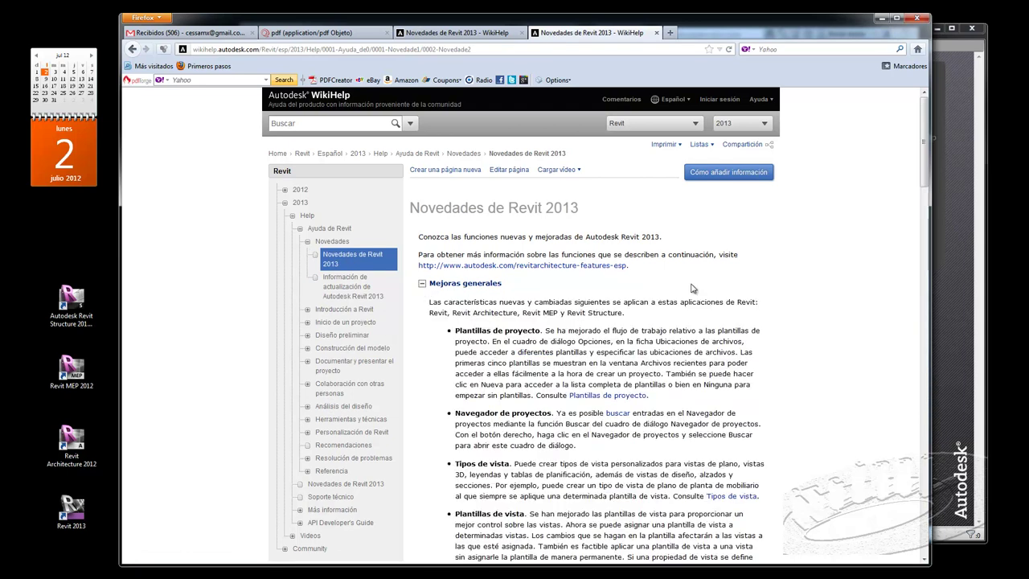
scroll(823, 248, down, 2)
scroll(823, 247, down, 2)
scroll(823, 248, down, 1)
scroll(823, 247, down, 1)
scroll(823, 248, down, 2)
scroll(823, 247, down, 1)
scroll(823, 247, down, 2)
scroll(823, 248, down, 2)
scroll(823, 247, down, 2)
scroll(823, 247, down, 1)
scroll(825, 248, down, 3)
scroll(828, 248, down, 4)
scroll(827, 247, down, 3)
scroll(827, 248, down, 6)
scroll(828, 248, down, 5)
scroll(828, 248, down, 3)
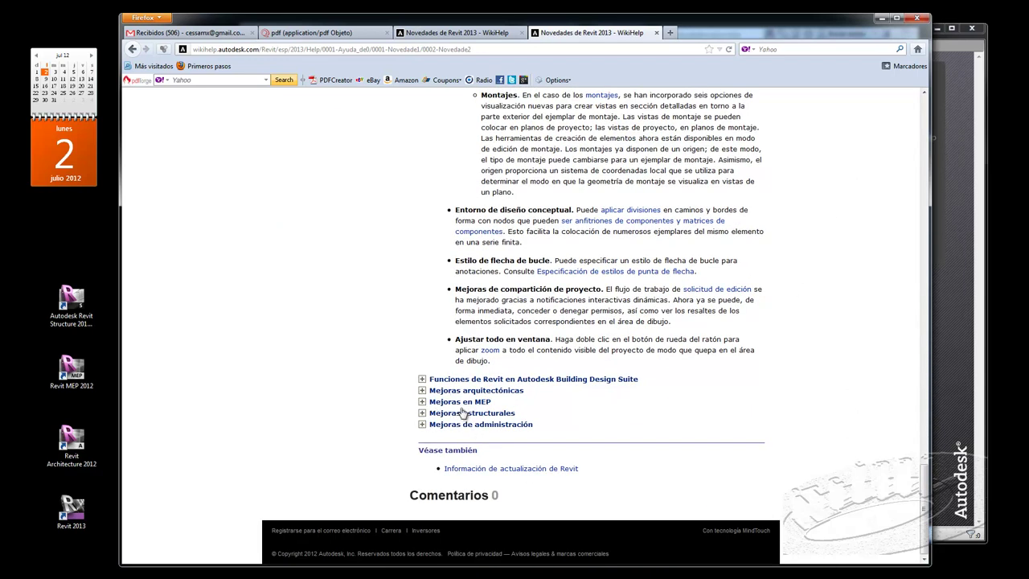
scroll(805, 397, up, 5)
scroll(805, 397, up, 5)
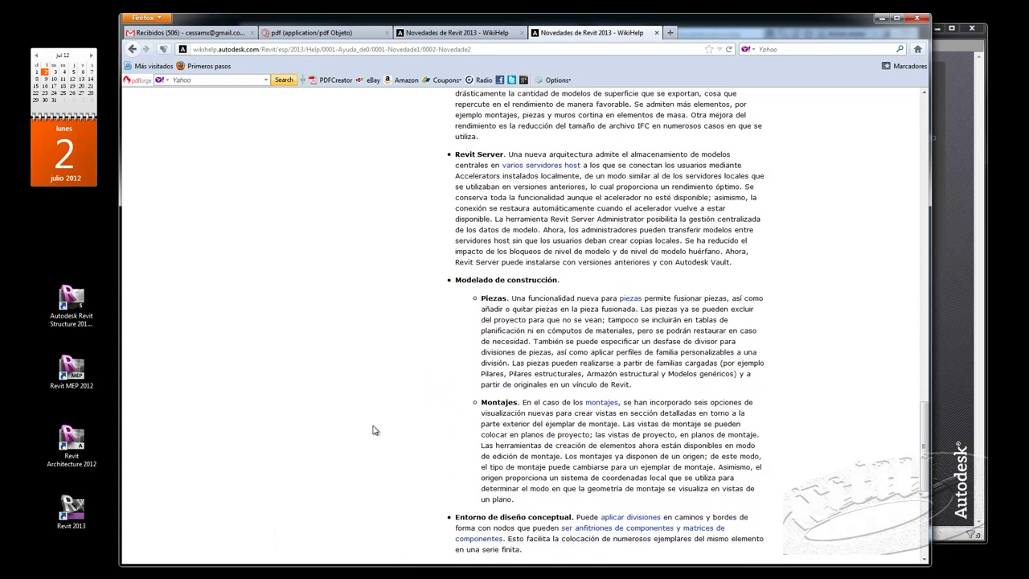
key(ctrl+w)
click(797, 51)
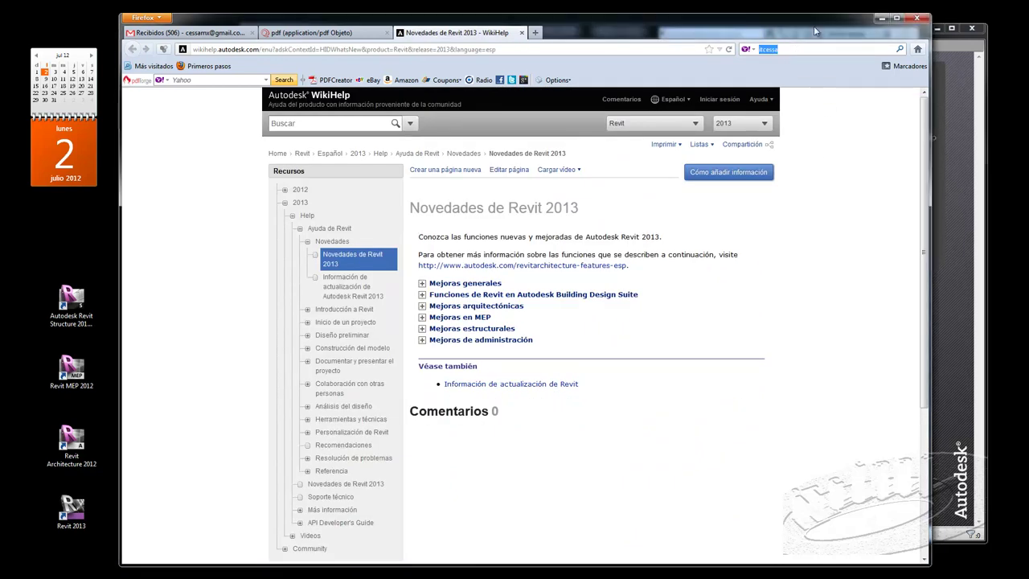
- Search Yahoo for itcessa and browse itcessa.com to its Curso Revit Full 2013 post
click(816, 49)
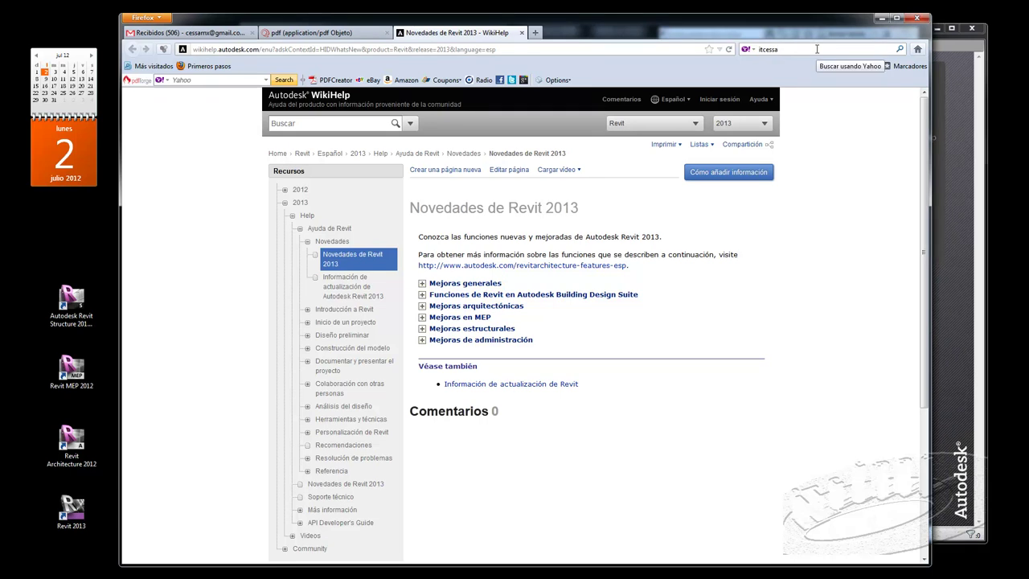
key(Return)
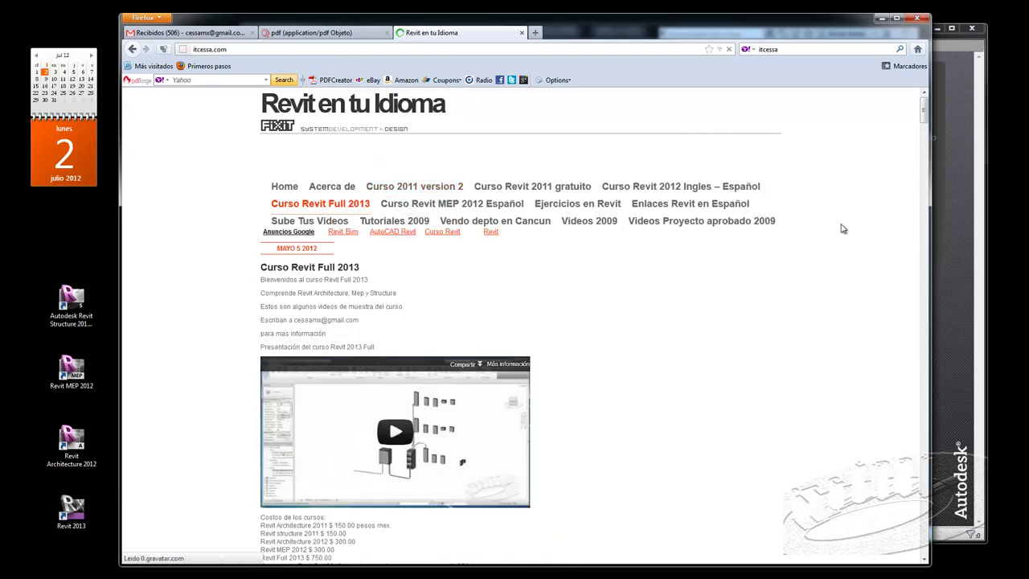
scroll(843, 228, down, 3)
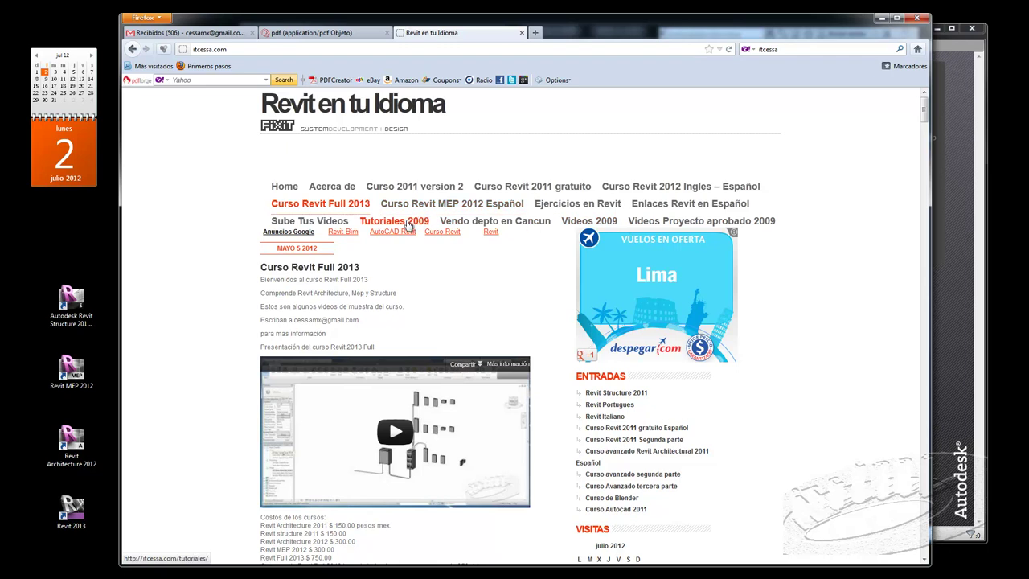
scroll(833, 369, down, 2)
scroll(832, 369, down, 1)
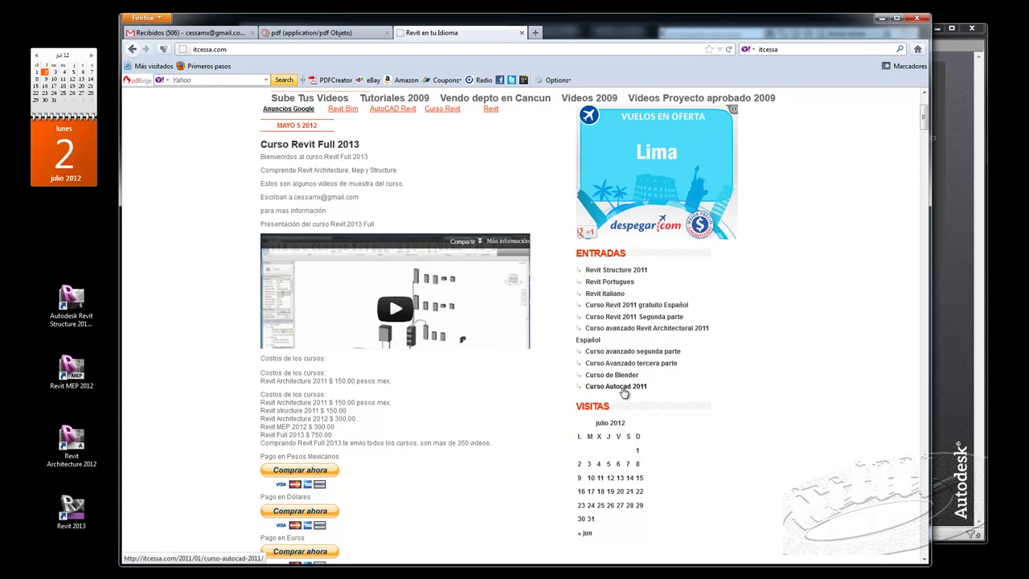
scroll(624, 391, up, 3)
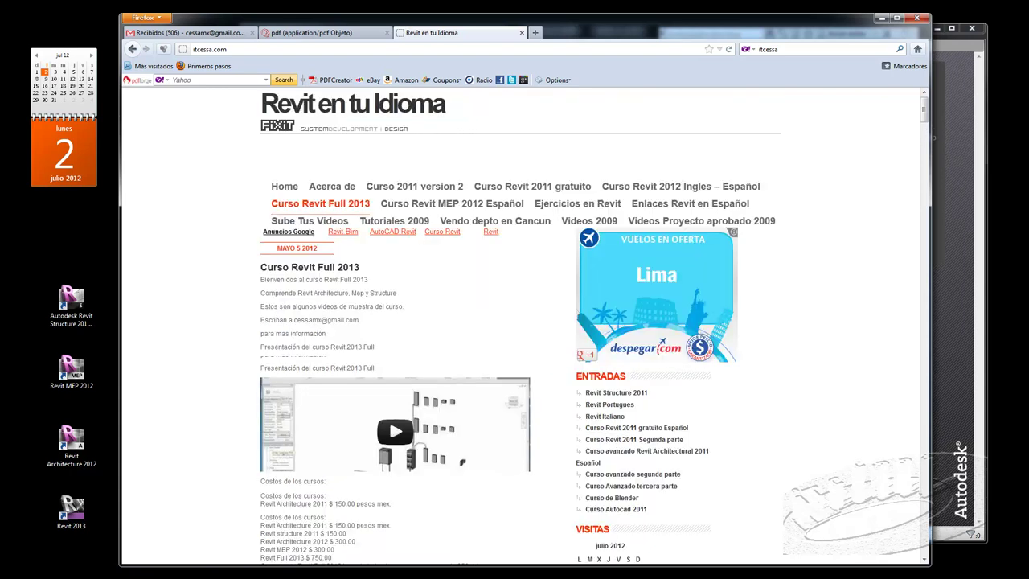